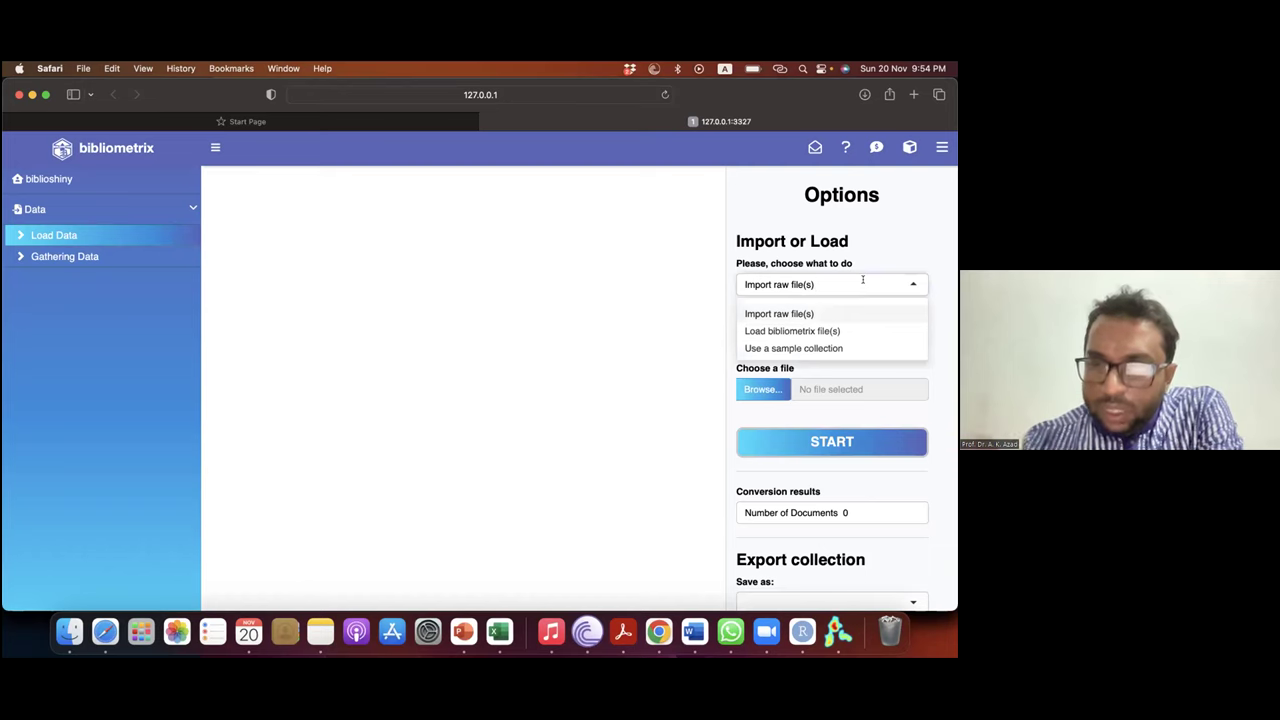
Load the sample collection 'Management' and look over the imported records table
left_click(827, 347)
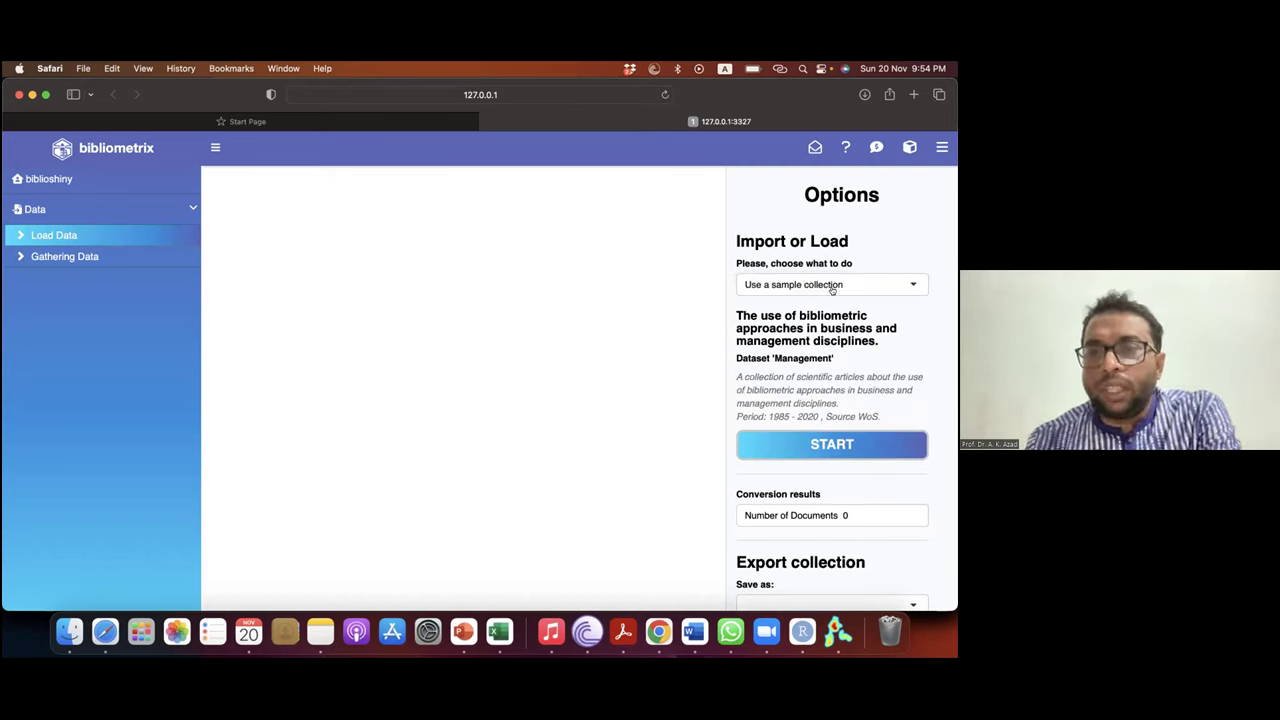
left_click(832, 444)
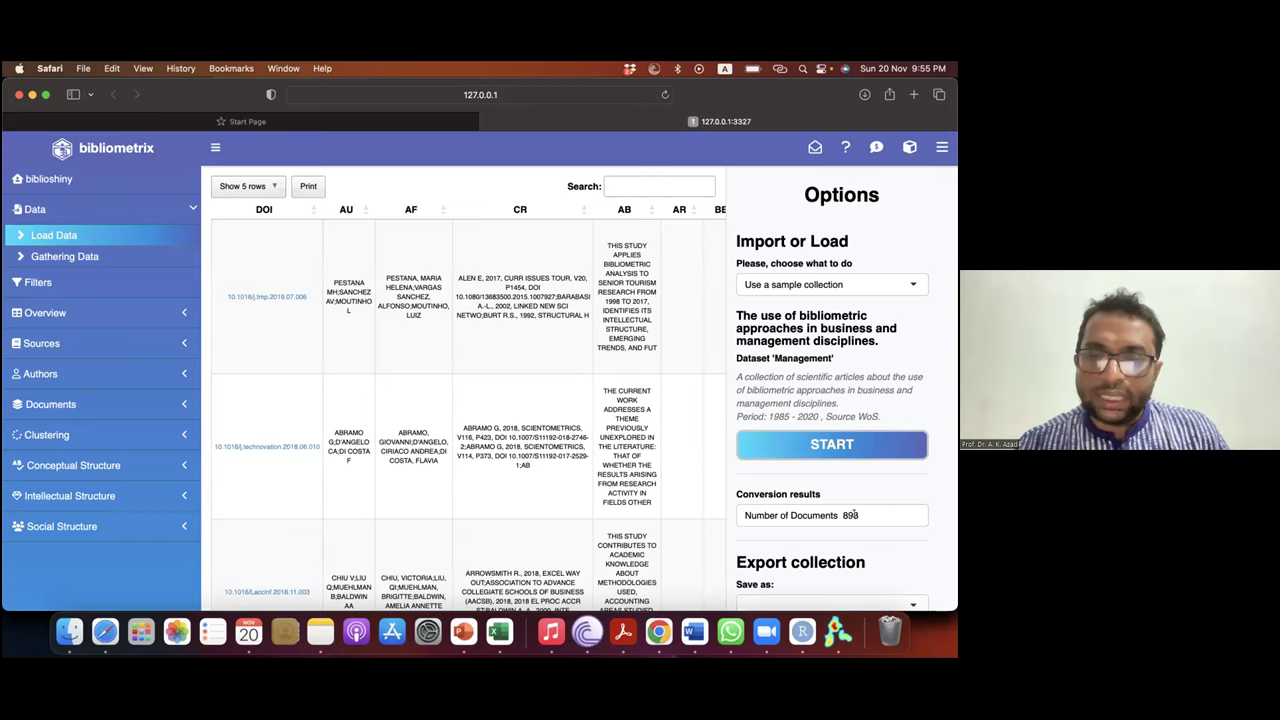
scroll(853, 514, "down", 3)
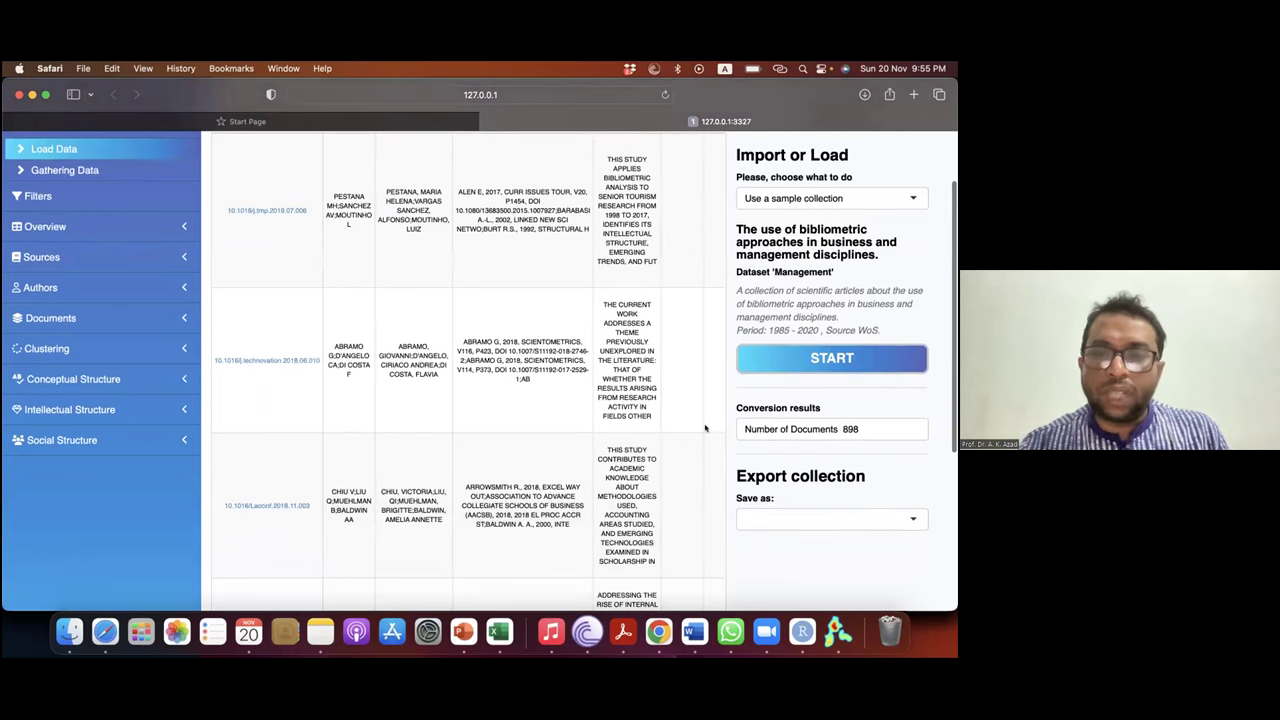
scroll(435, 423, "up", 3)
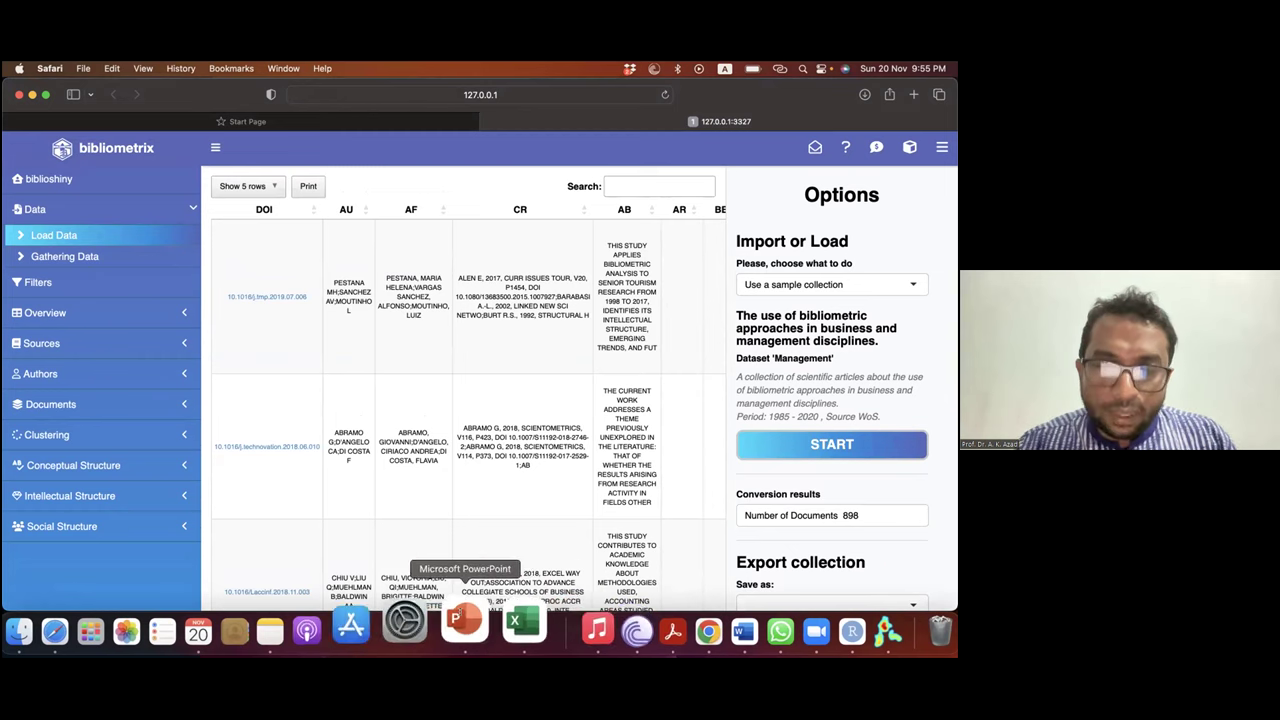
Switch to PowerPoint to review slide 11 on bibliometric methods, and return to the biblioshiny page in Safari
left_click(462, 616)
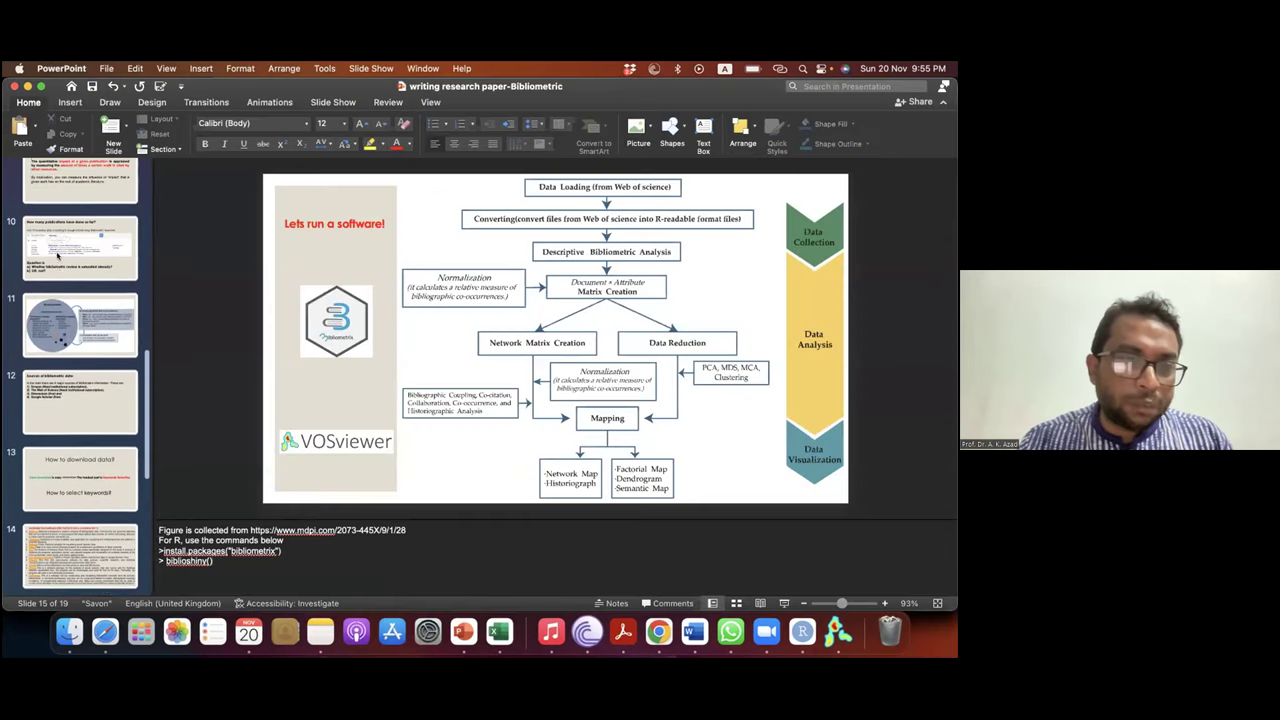
scroll(58, 256, "up", 1)
left_click(62, 348)
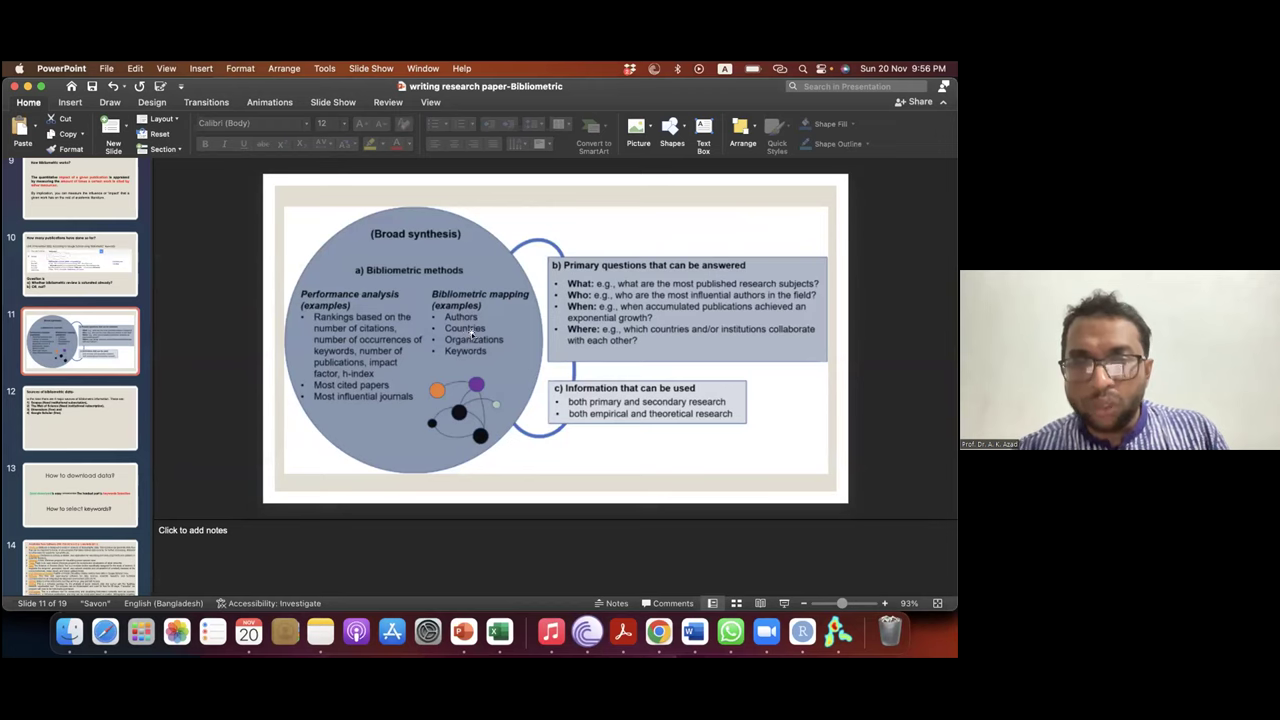
left_click(797, 622)
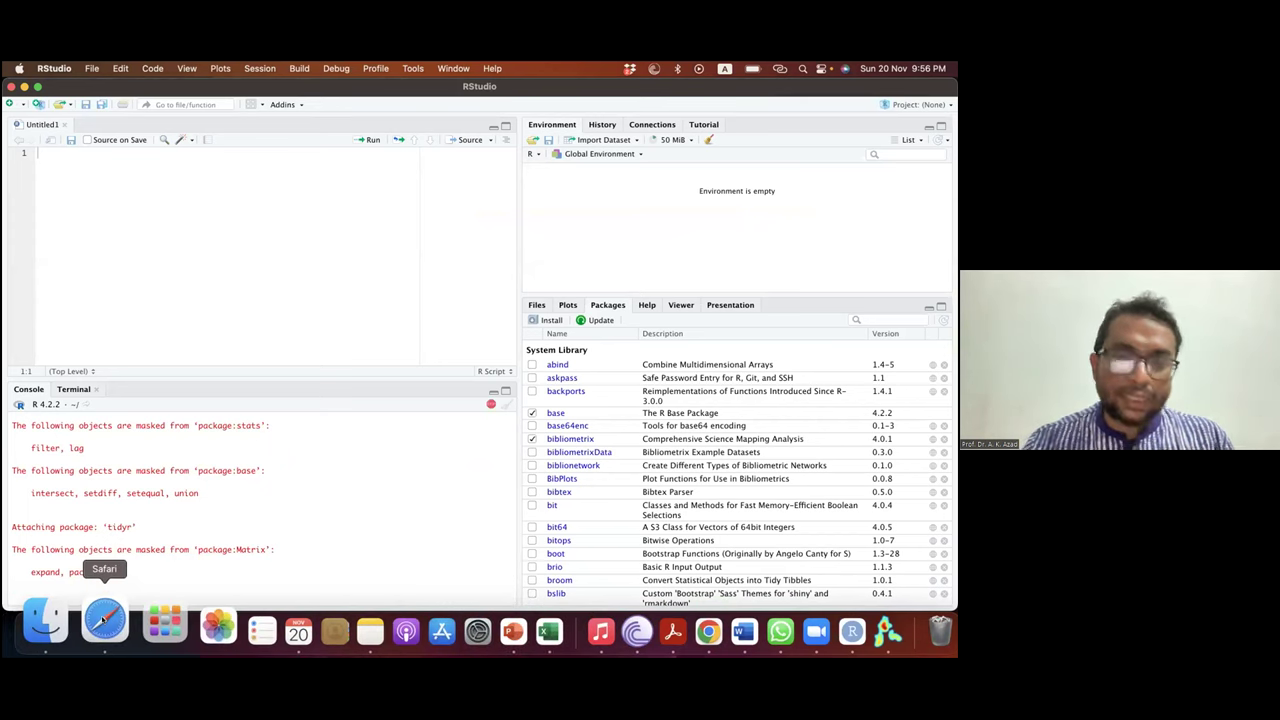
left_click(103, 620)
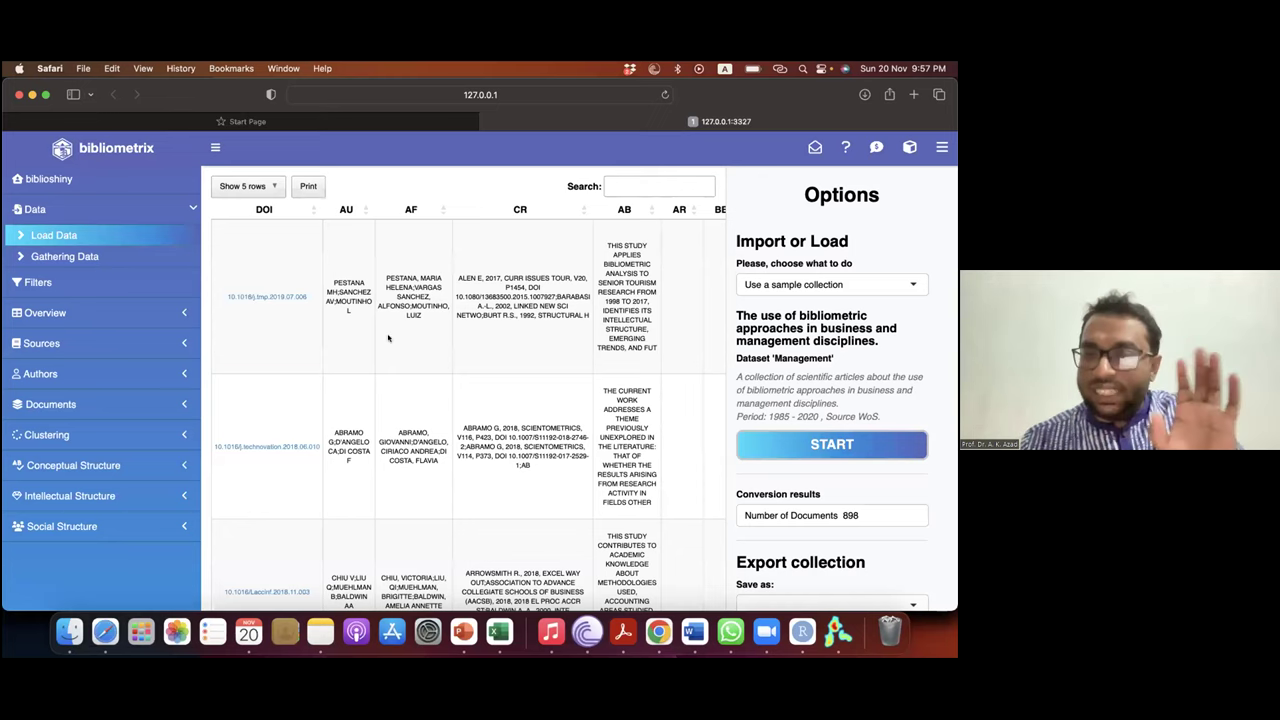
Generate the co-citation network of the intellectual structure with Papers as the field
left_click(84, 496)
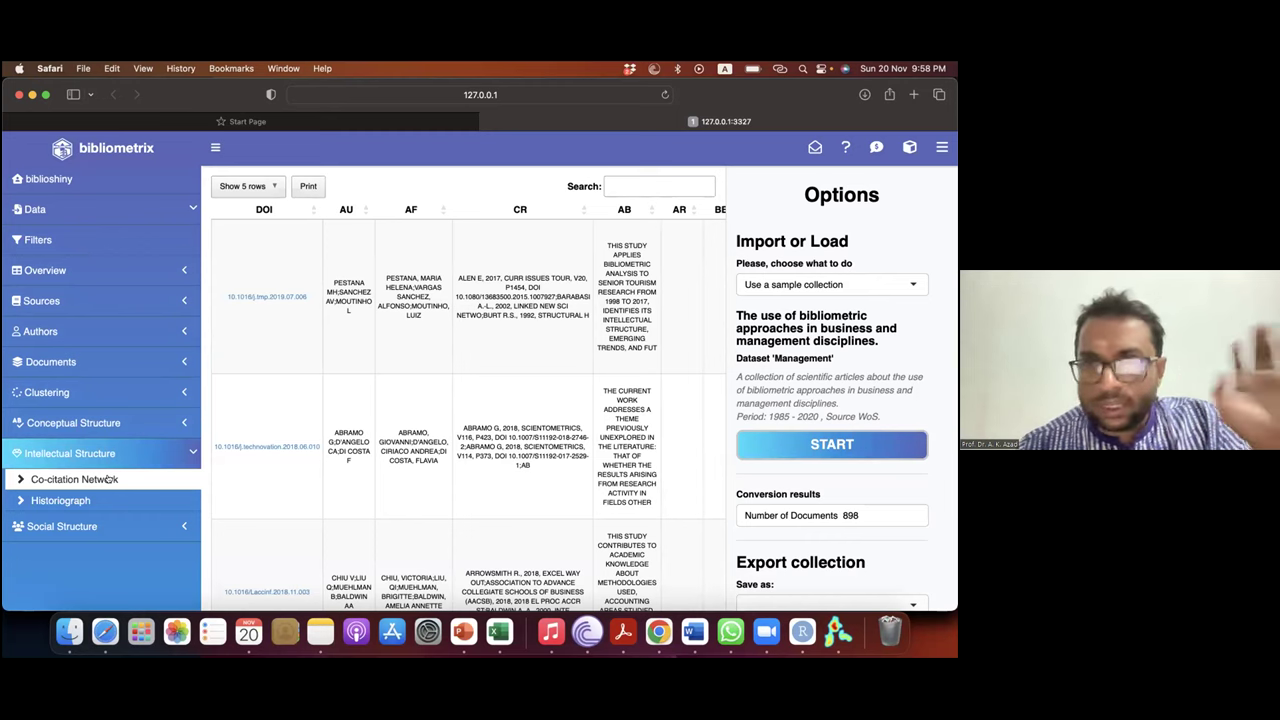
left_click(110, 479)
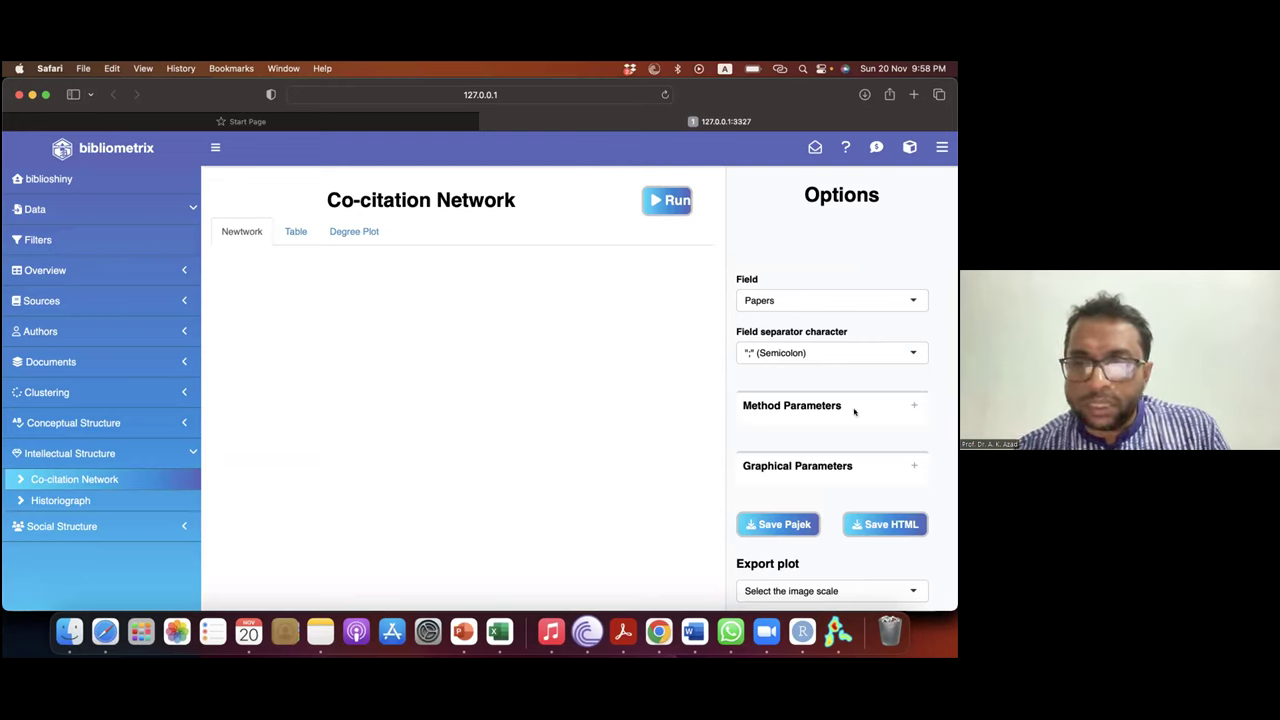
left_click(762, 521)
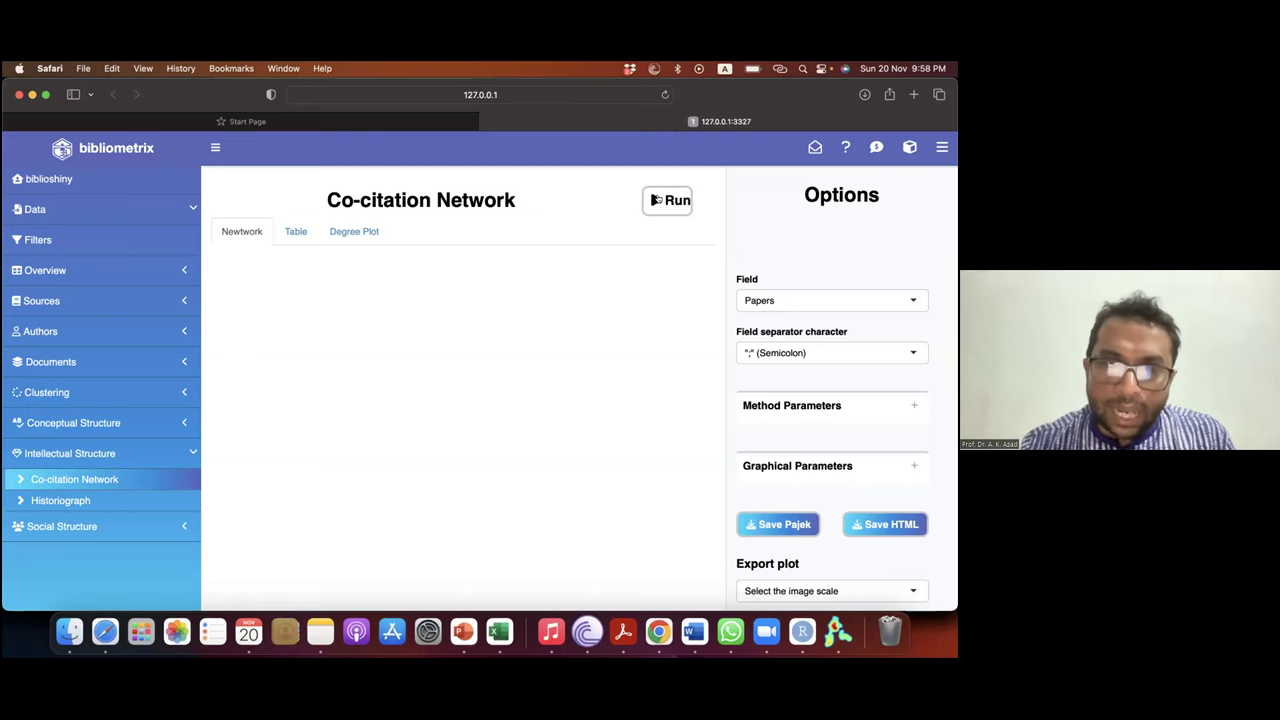
left_click(656, 200)
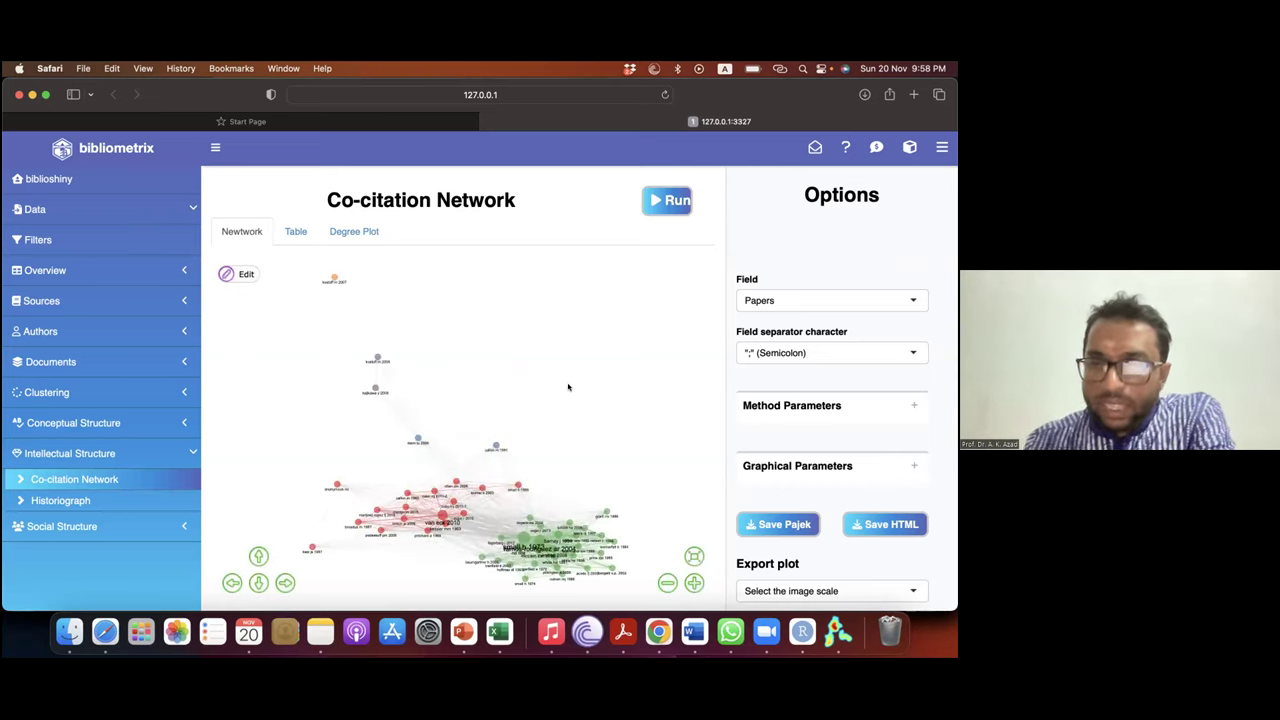
Examine the image scale options available for exporting the co-citation plot, leaving the scale unselected
scroll(816, 567, "down", 3)
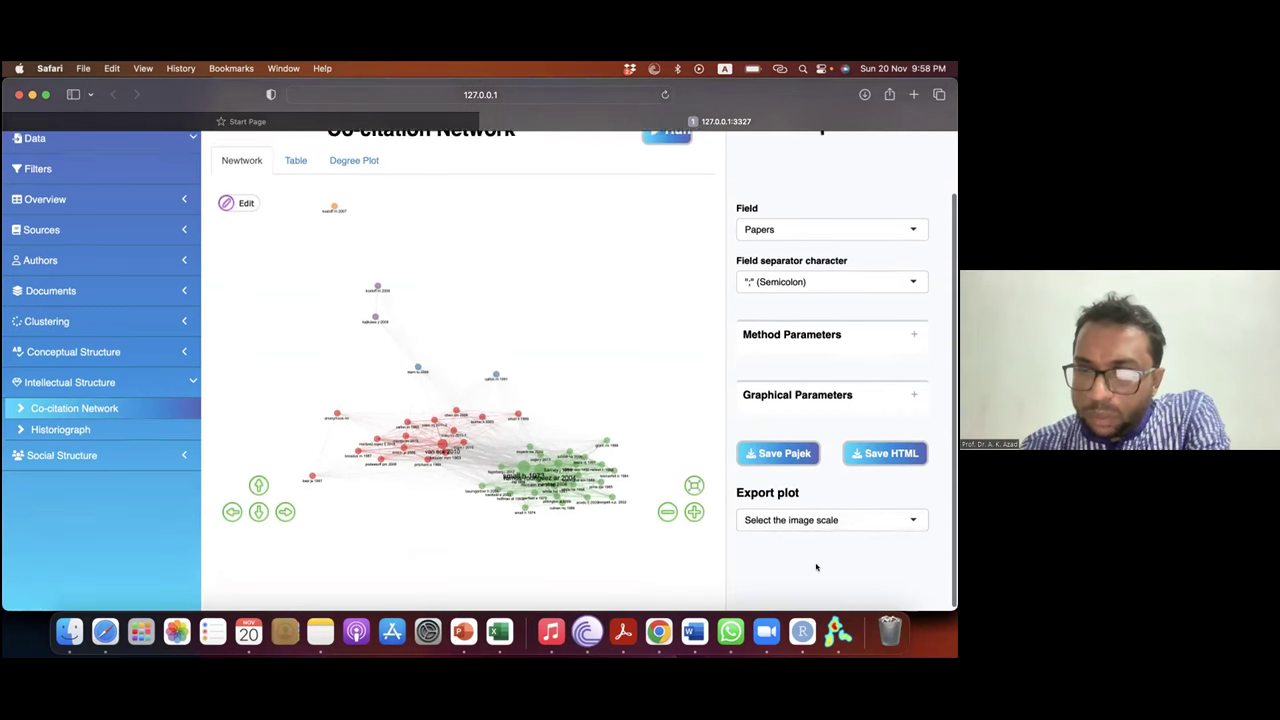
left_click(852, 518)
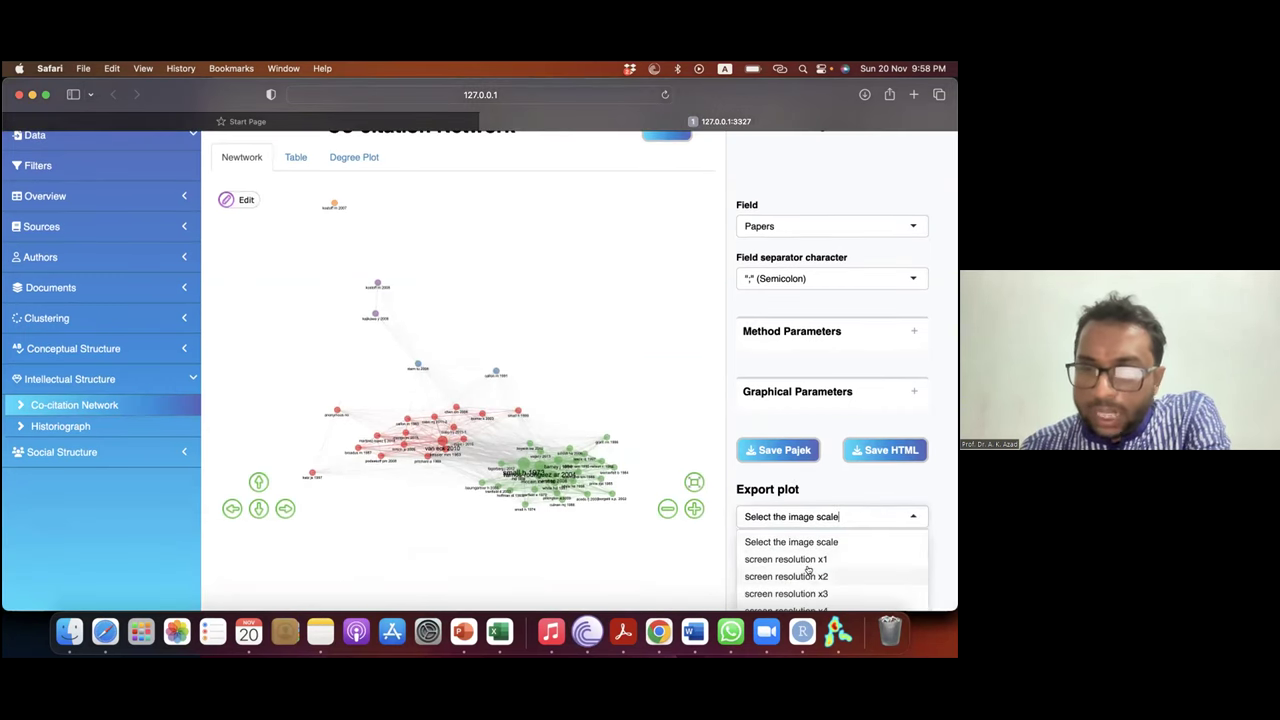
scroll(808, 570, "down", 2)
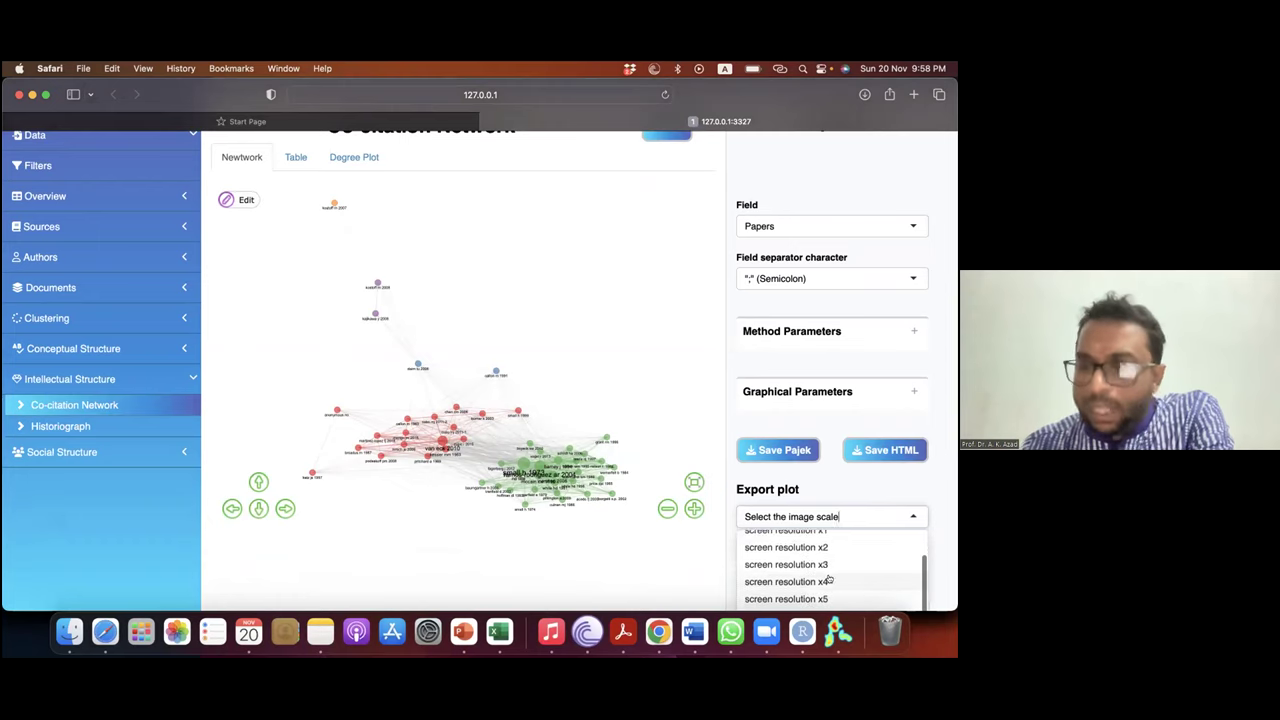
left_click(833, 485)
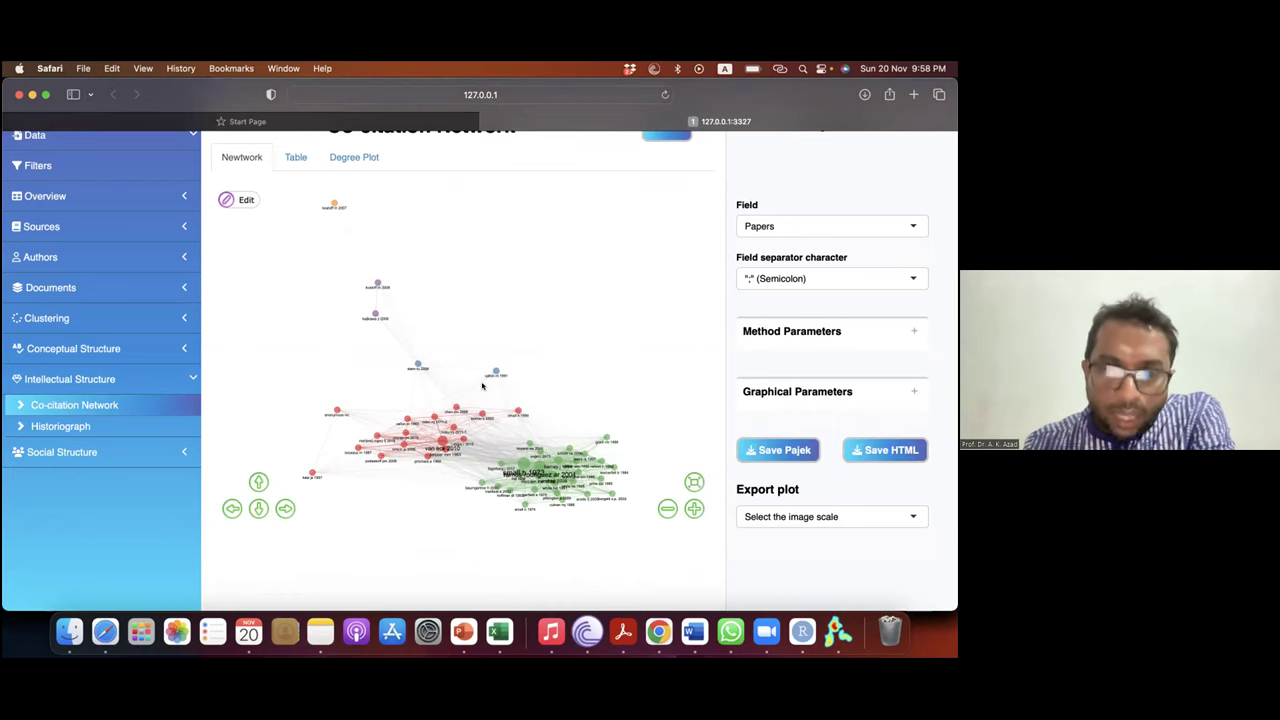
Try to capitalise the first letter in both the id and the label of the blue 1991 node in the co-citation network
scroll(482, 385, "up", 5)
scroll(482, 385, "down", 3)
scroll(482, 385, "down", 5)
scroll(482, 385, "up", 8)
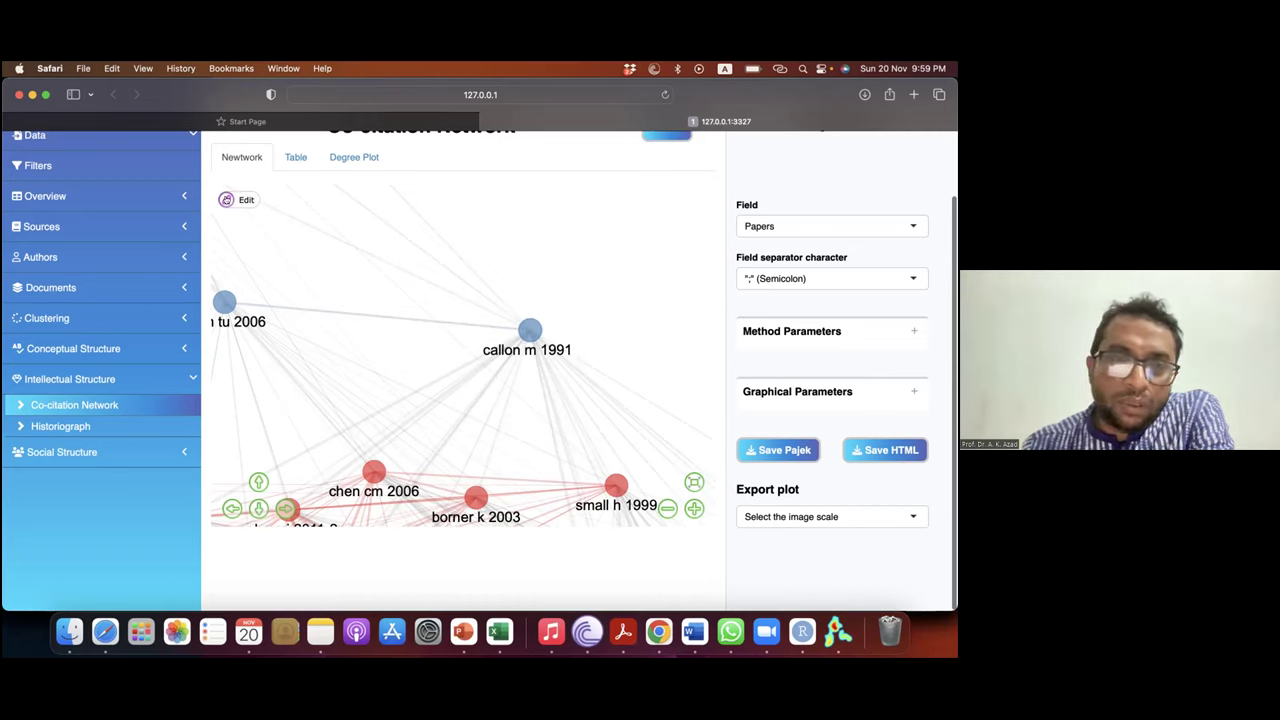
left_click(228, 200)
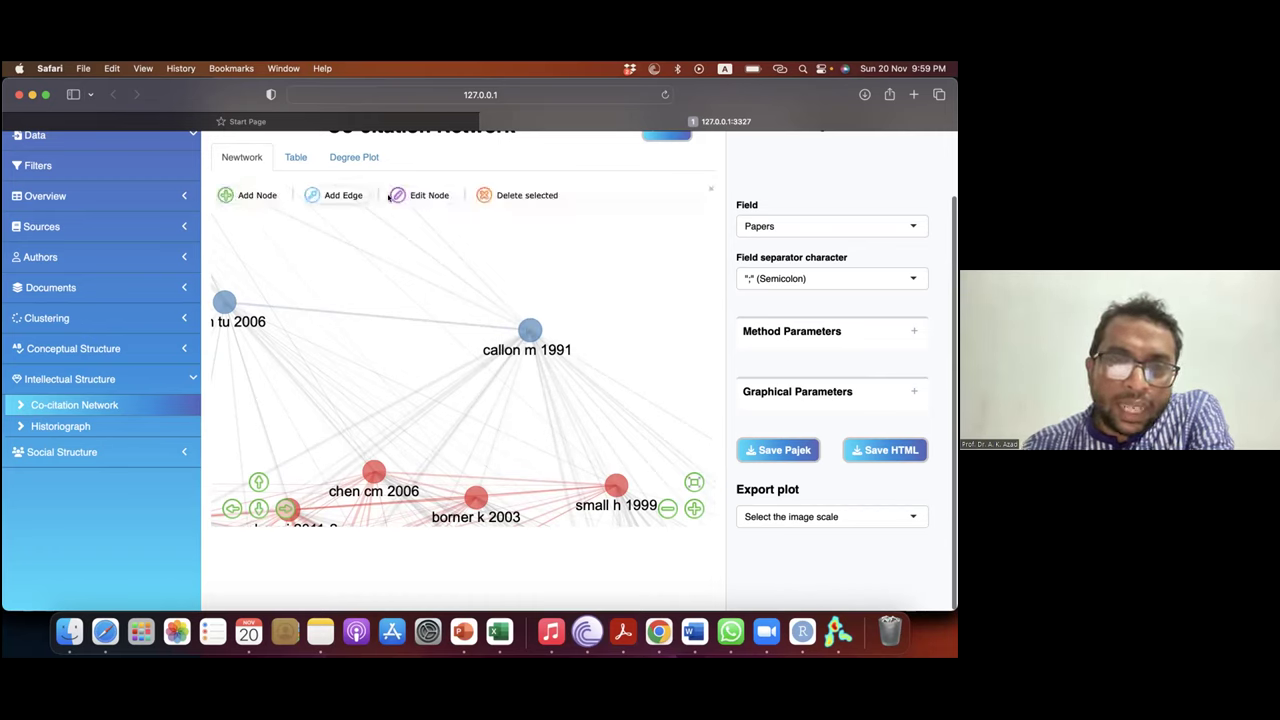
left_click(420, 196)
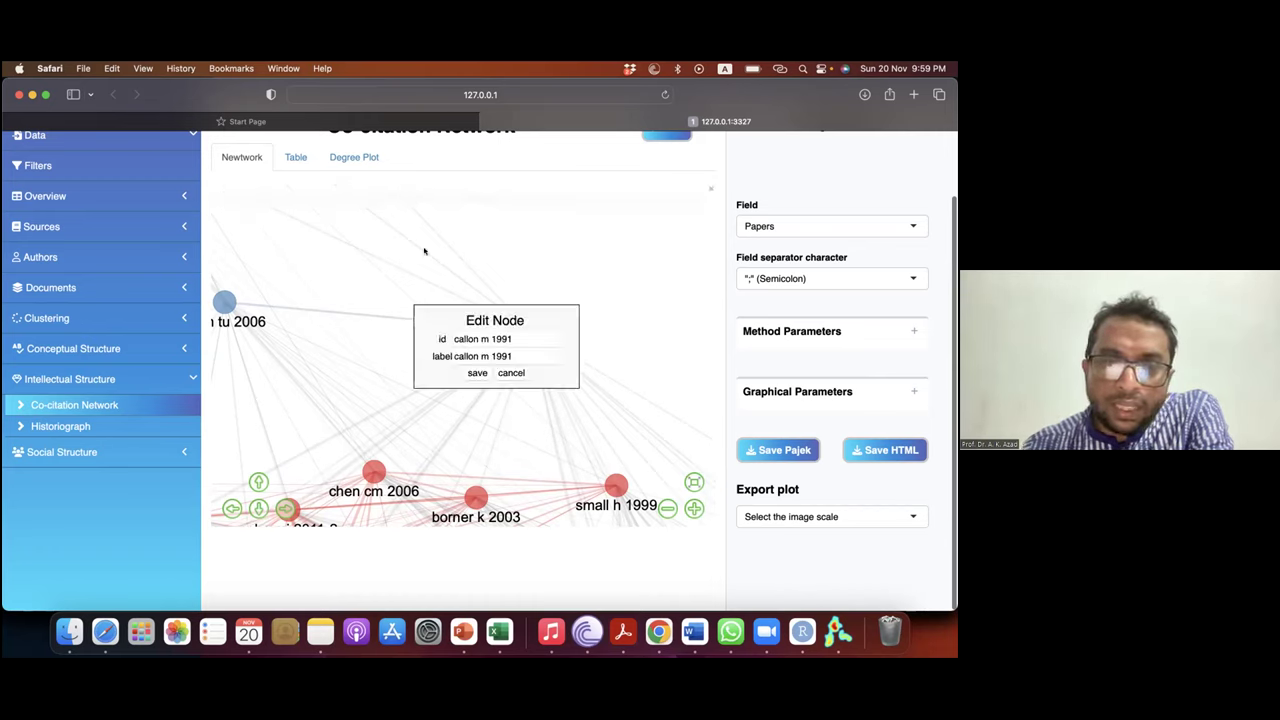
left_click(455, 338)
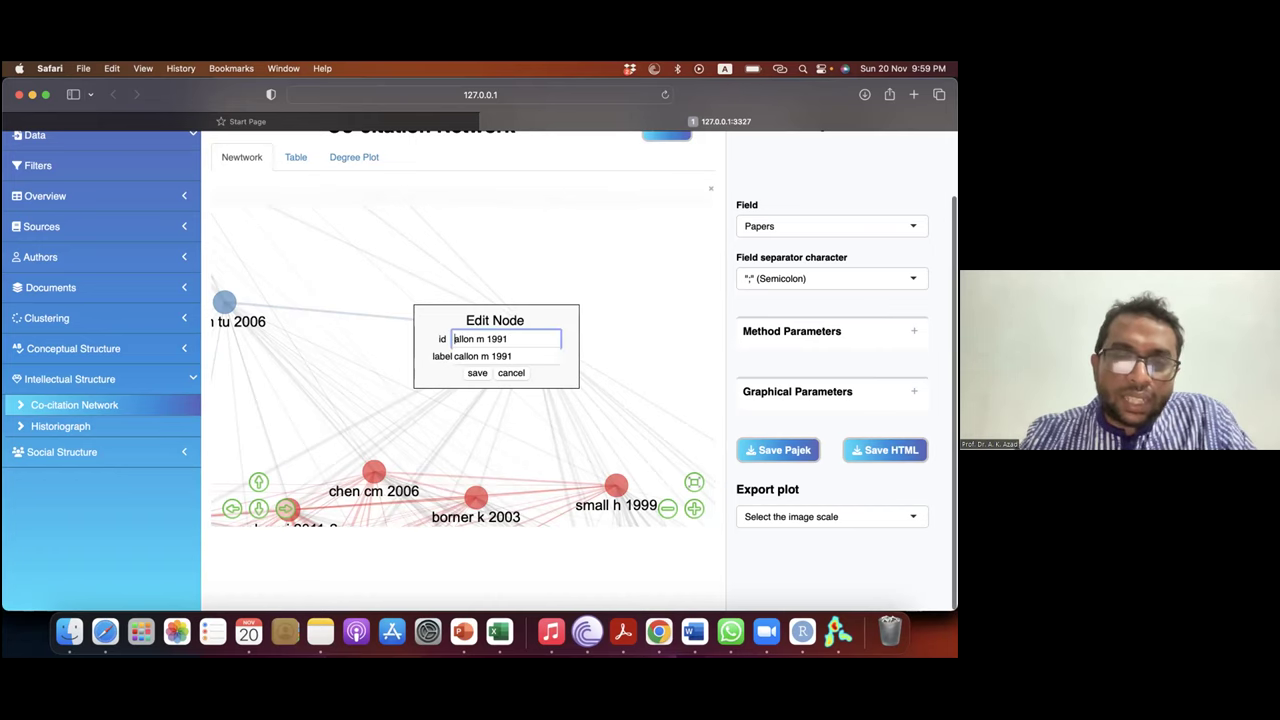
type("C")
left_click(455, 356)
key("BackSpace")
type("C")
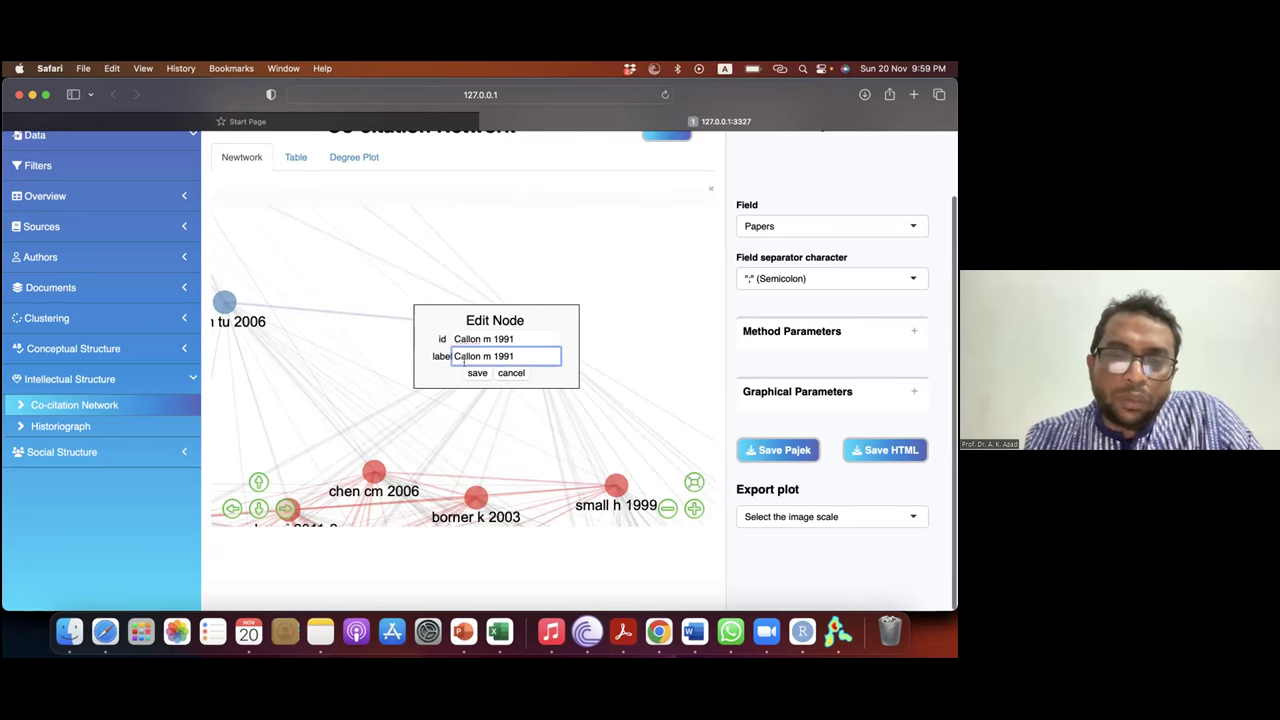
left_click(474, 372)
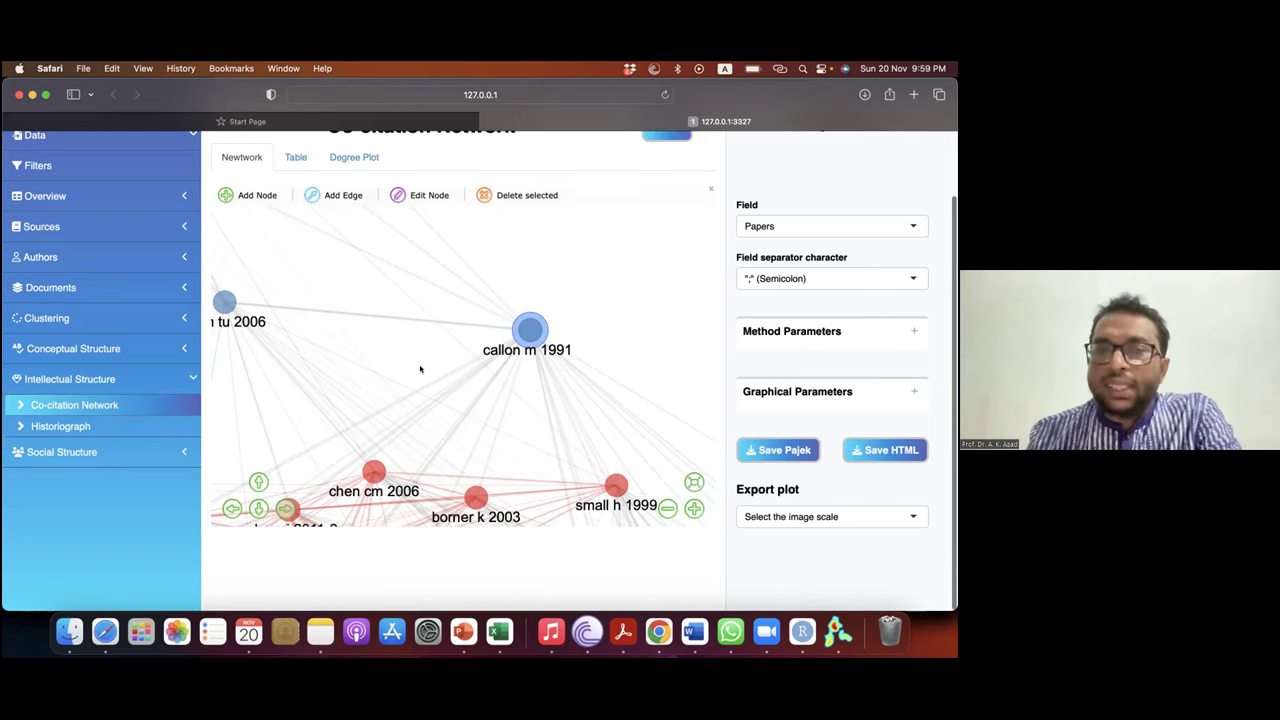
scroll(420, 369, "down", 5)
scroll(420, 369, "up", 3)
scroll(420, 369, "down", 3)
left_click_drag(502, 456, 547, 400)
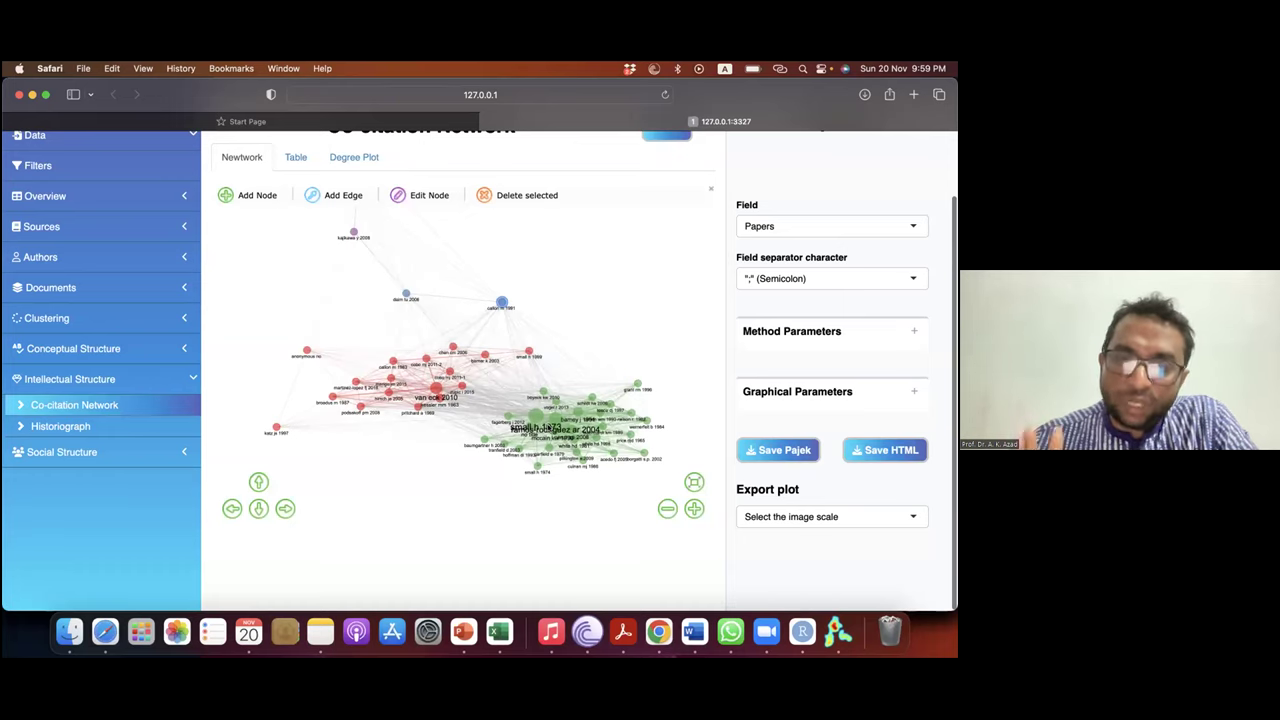
Generate the collaboration network of the social structure with Authors as the field
left_click(77, 381)
left_click(75, 410)
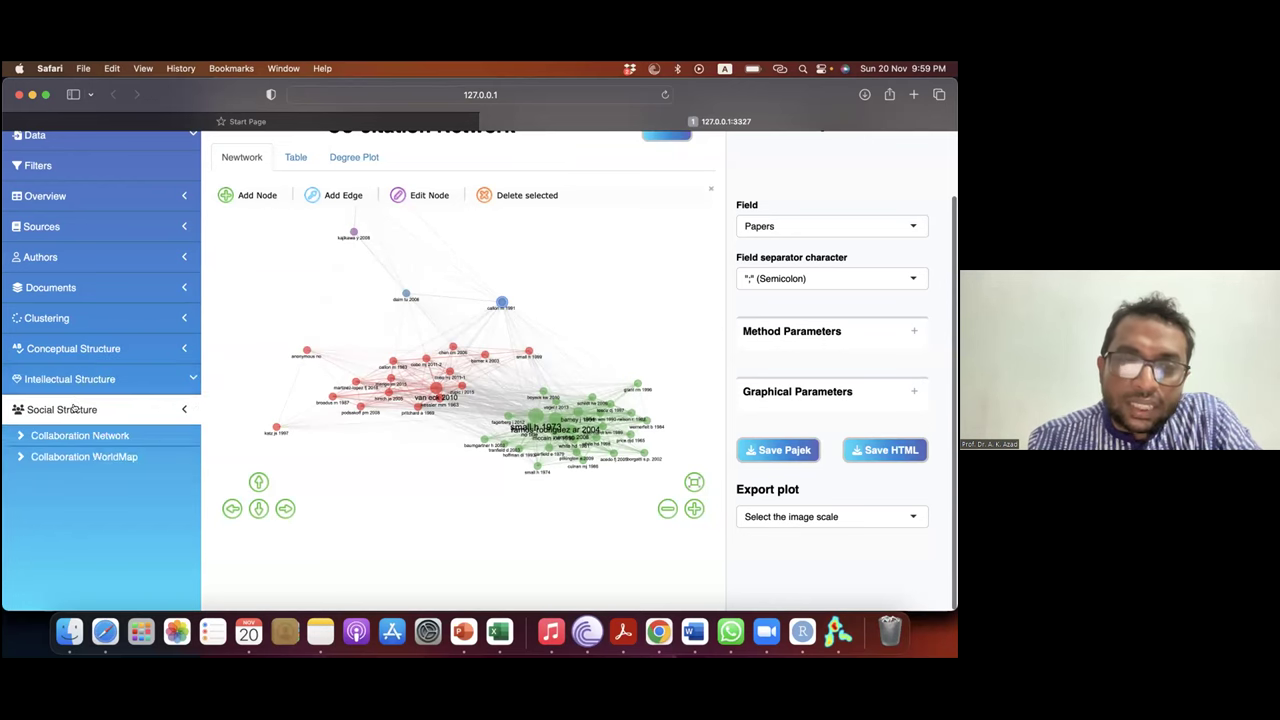
scroll(75, 410, "up", 2)
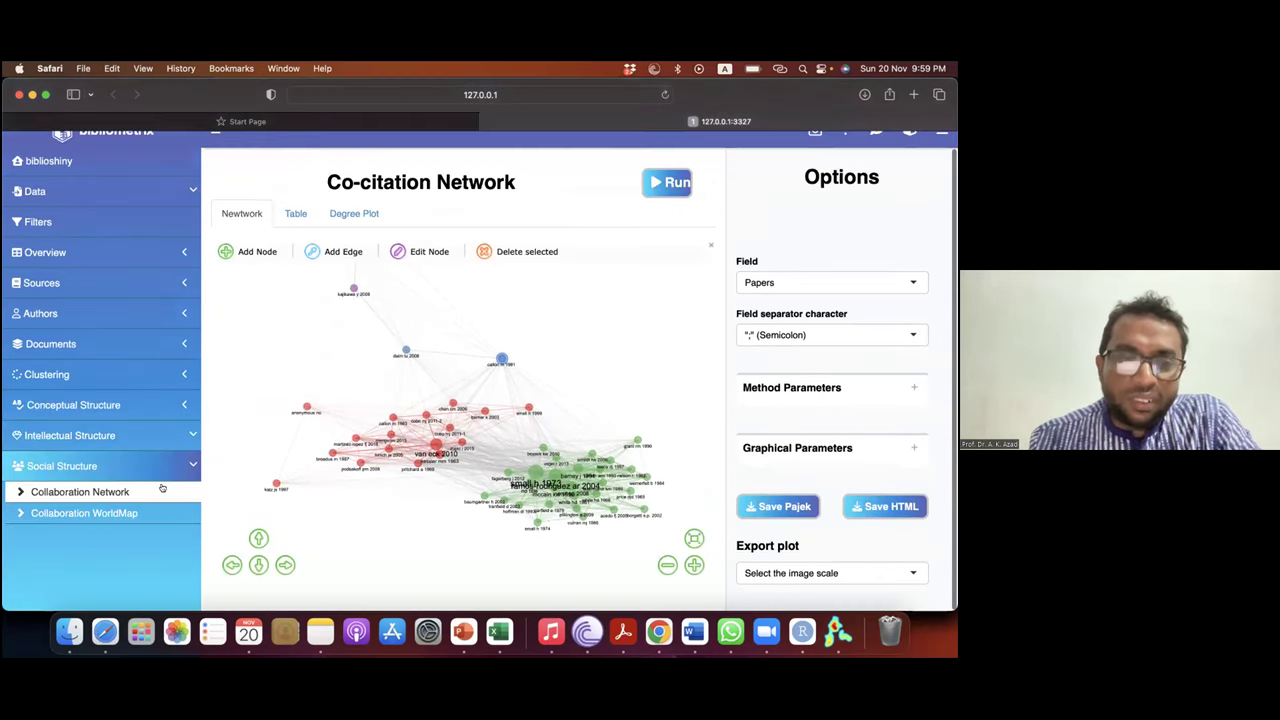
left_click(94, 492)
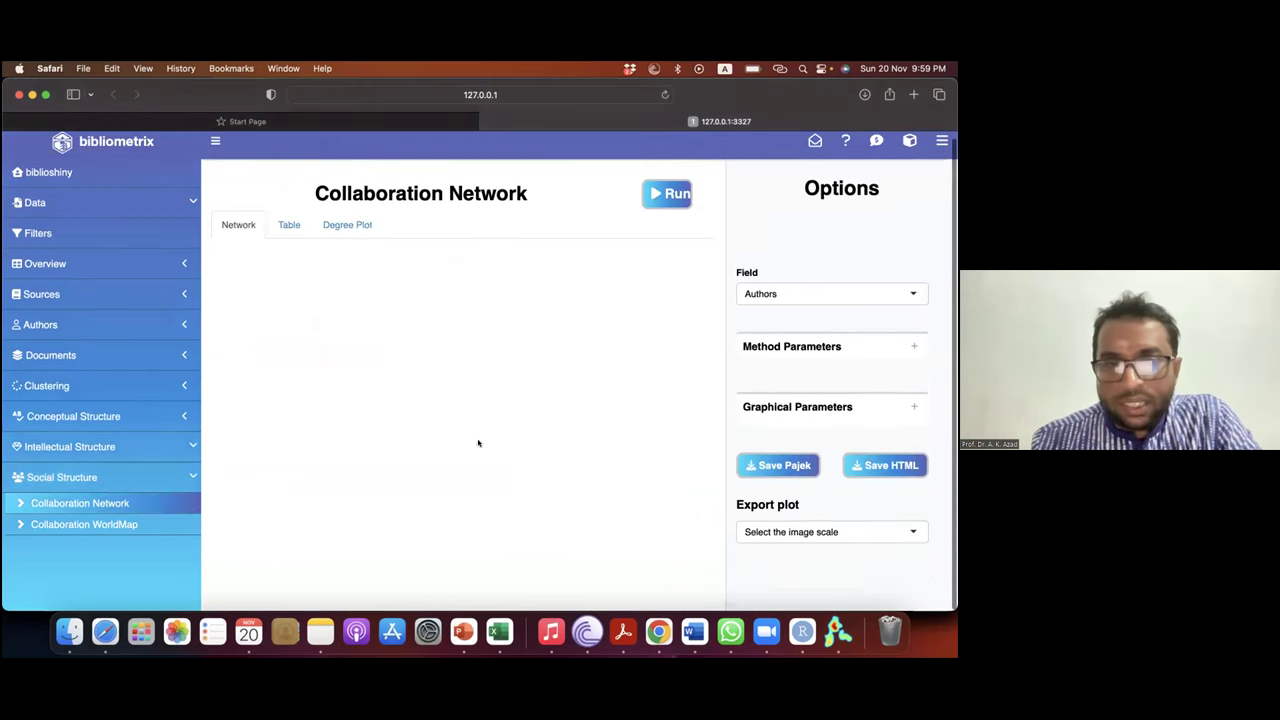
left_click(660, 194)
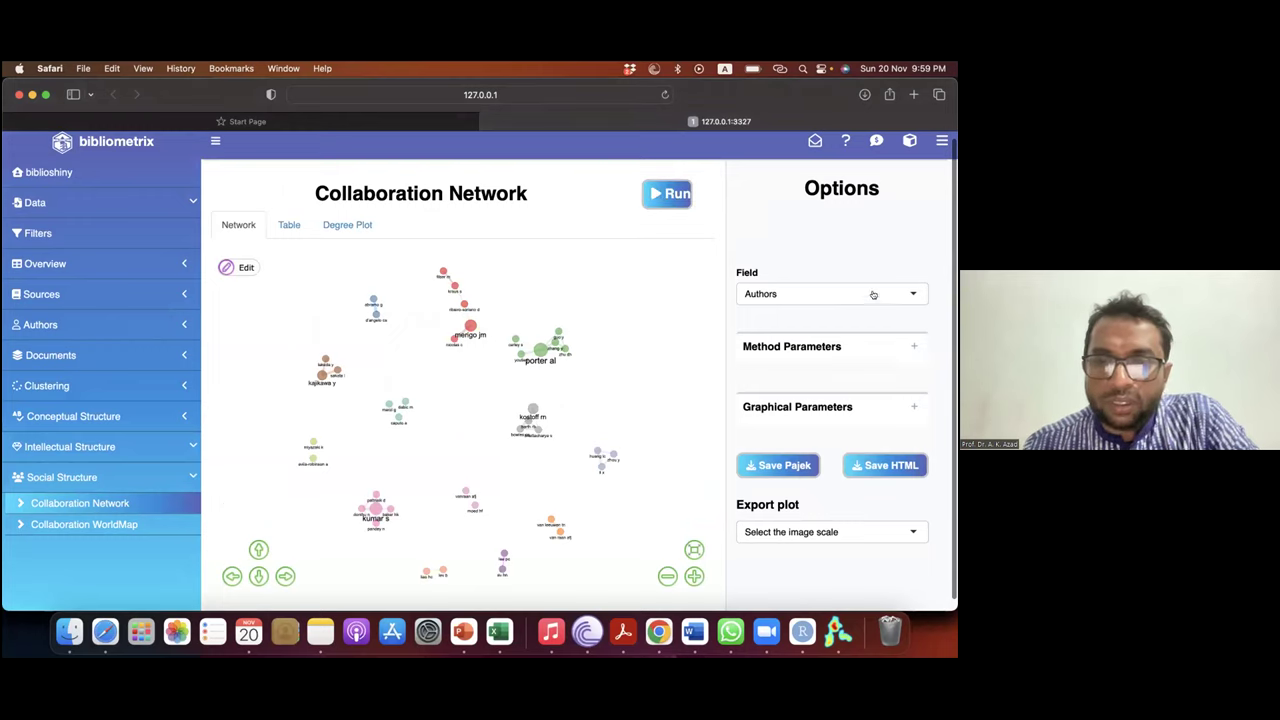
Set the collaboration network's field to Institutions and run the analysis
left_click(831, 294)
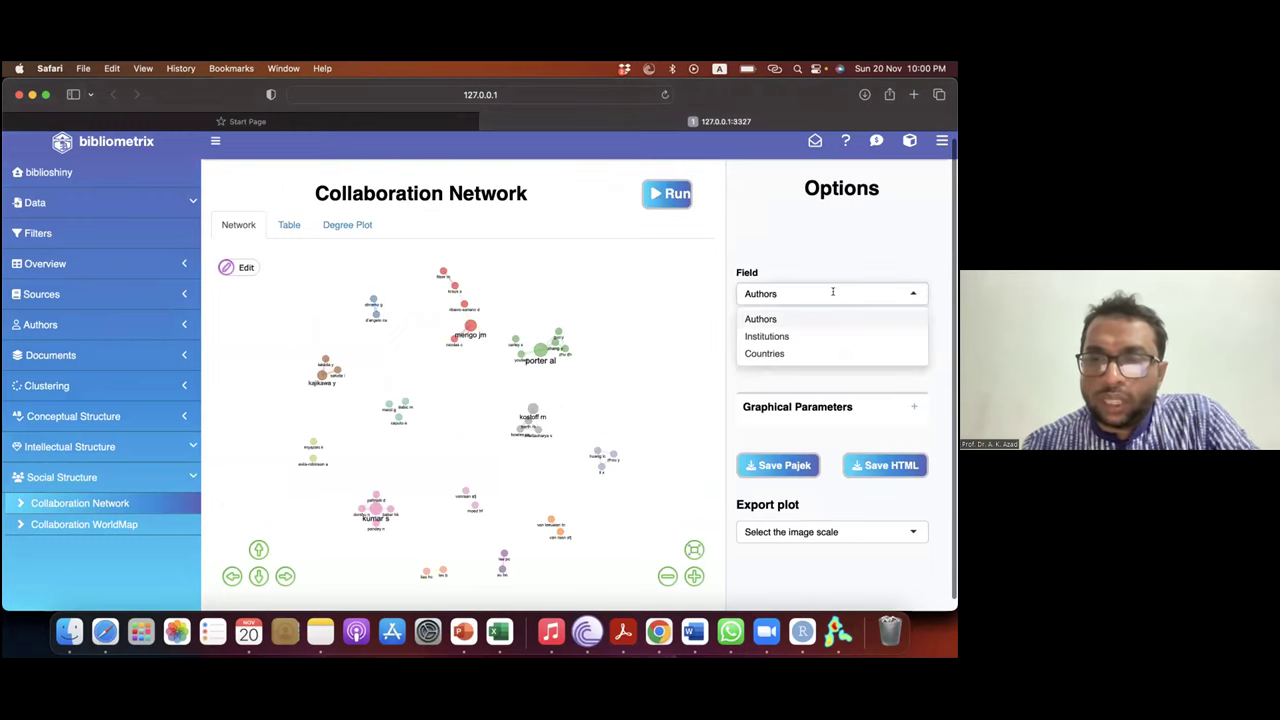
left_click(797, 336)
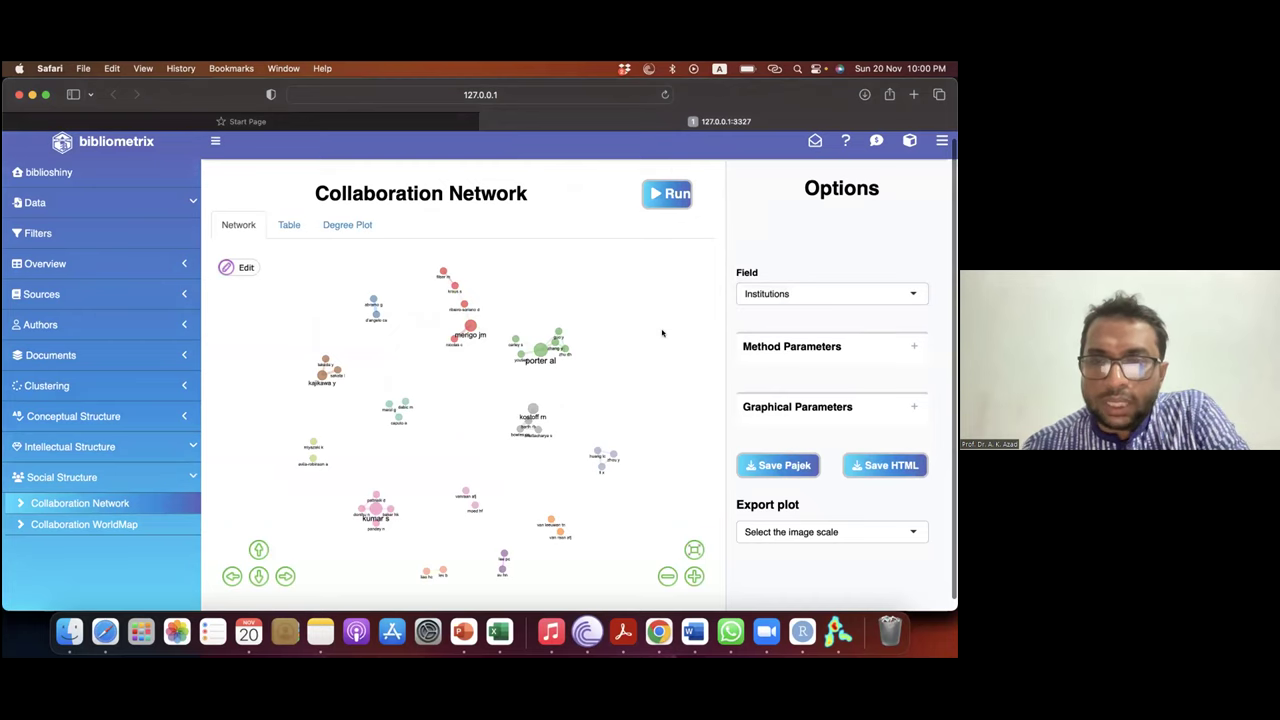
left_click(668, 194)
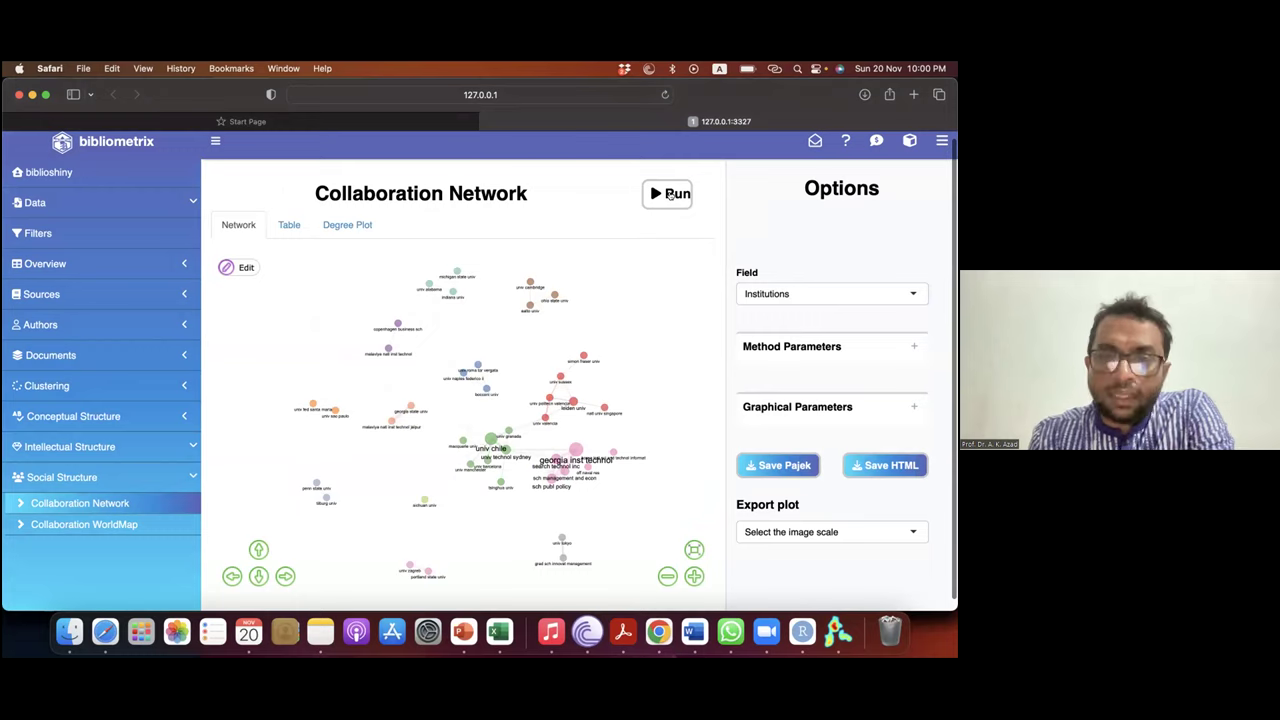
Set the collaboration network's field back to Authors and run the analysis again
left_click(774, 290)
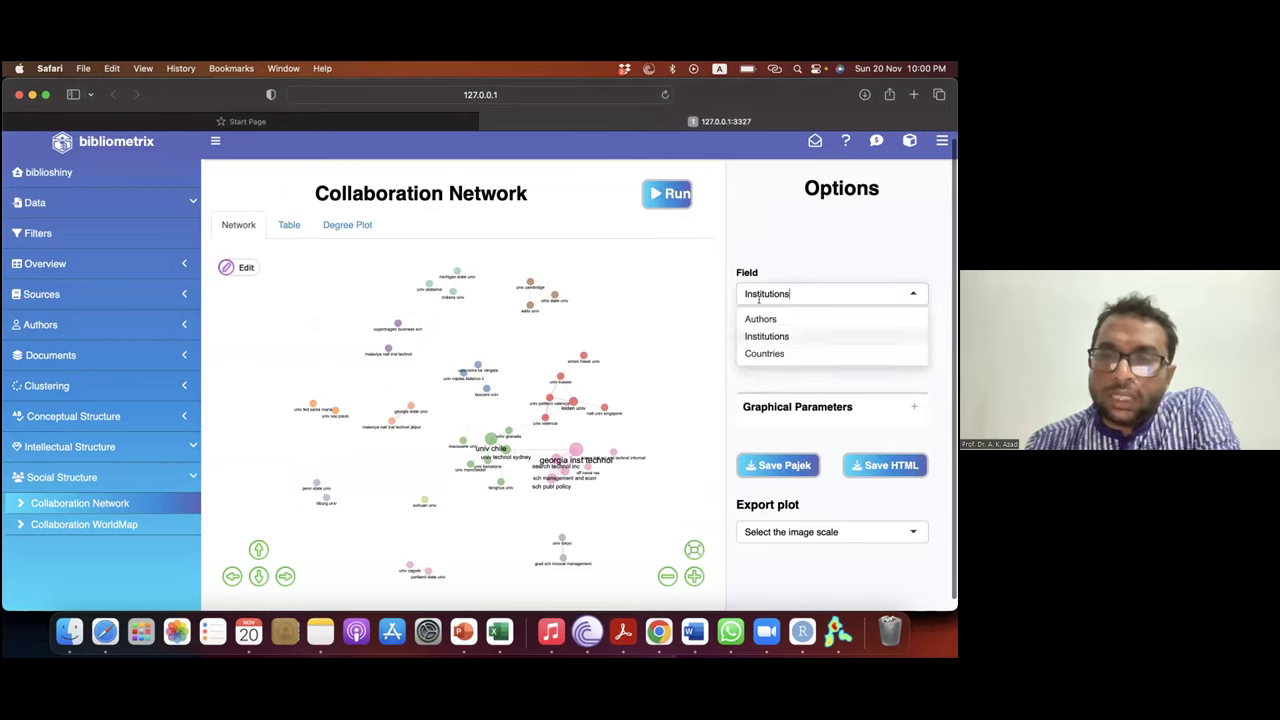
left_click(757, 318)
left_click(672, 188)
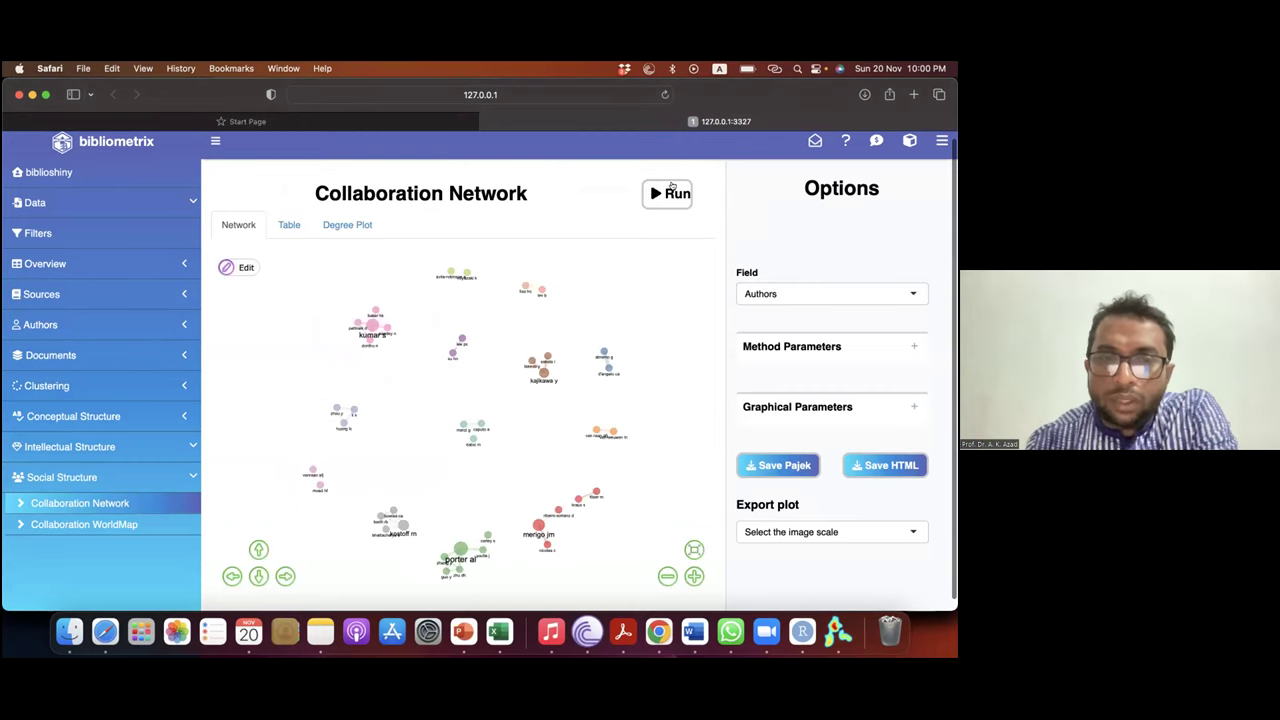
Switch the collaboration network's field from Authors to Institutions and rerun the analysis
left_click(787, 295)
left_click(776, 337)
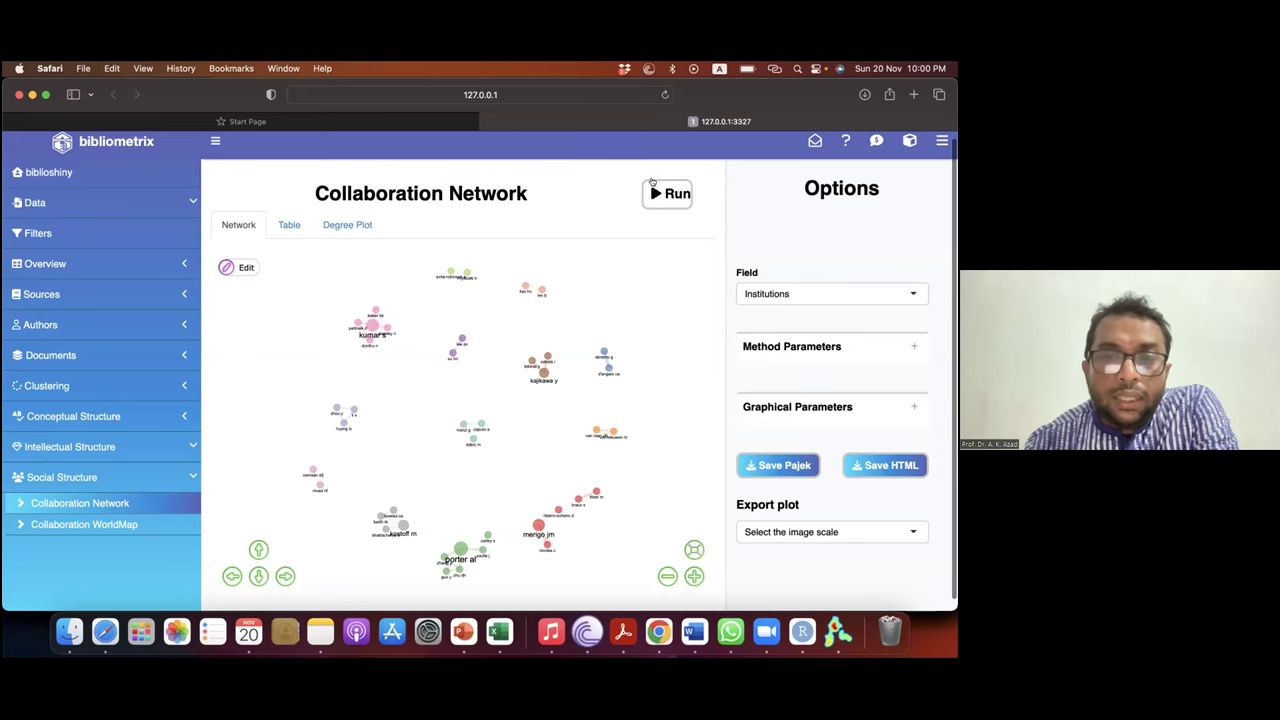
left_click(654, 189)
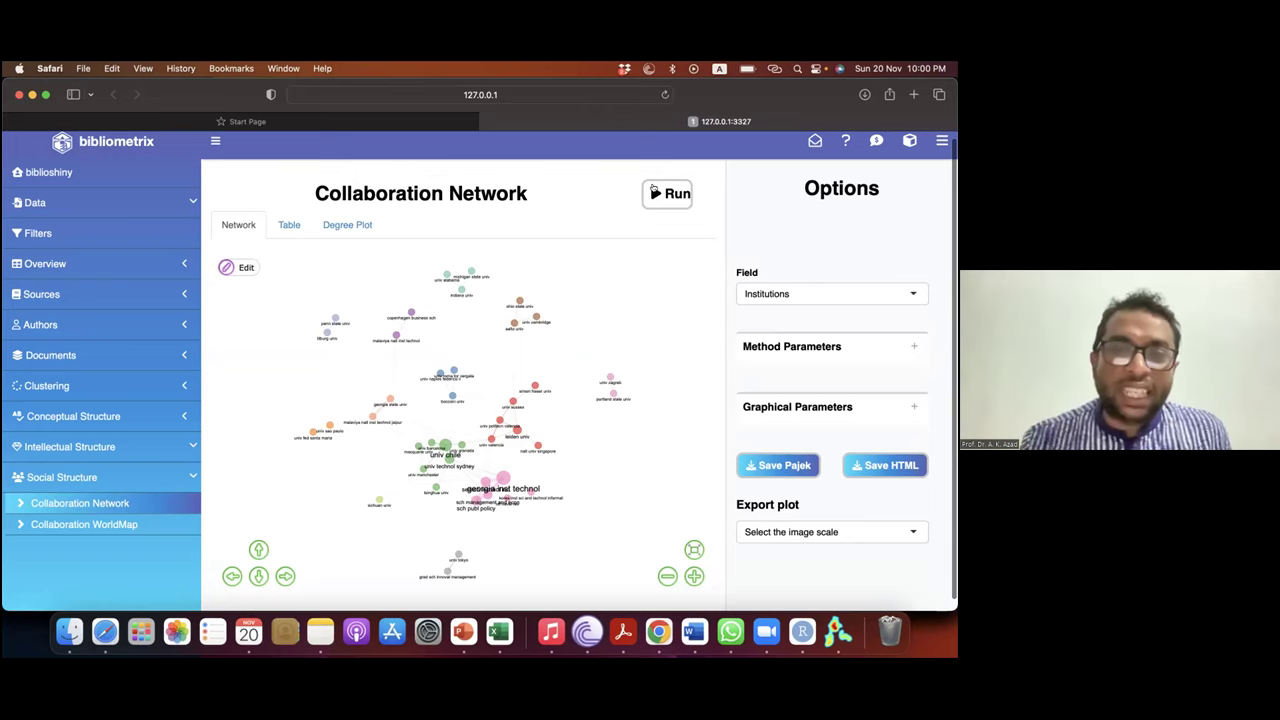
left_click(660, 193)
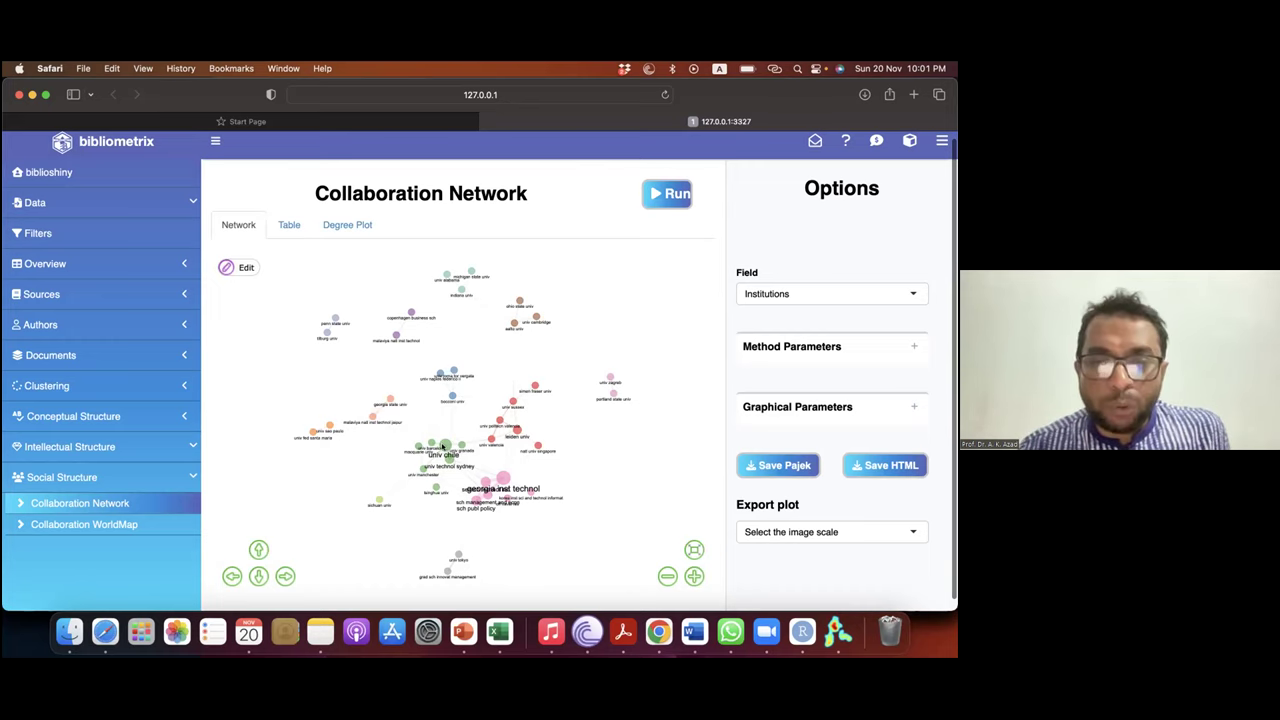
Examine the institution clusters in the collaboration network, both close up around univ chile and as a whole
scroll(441, 447, "up", 5)
scroll(441, 447, "down", 6)
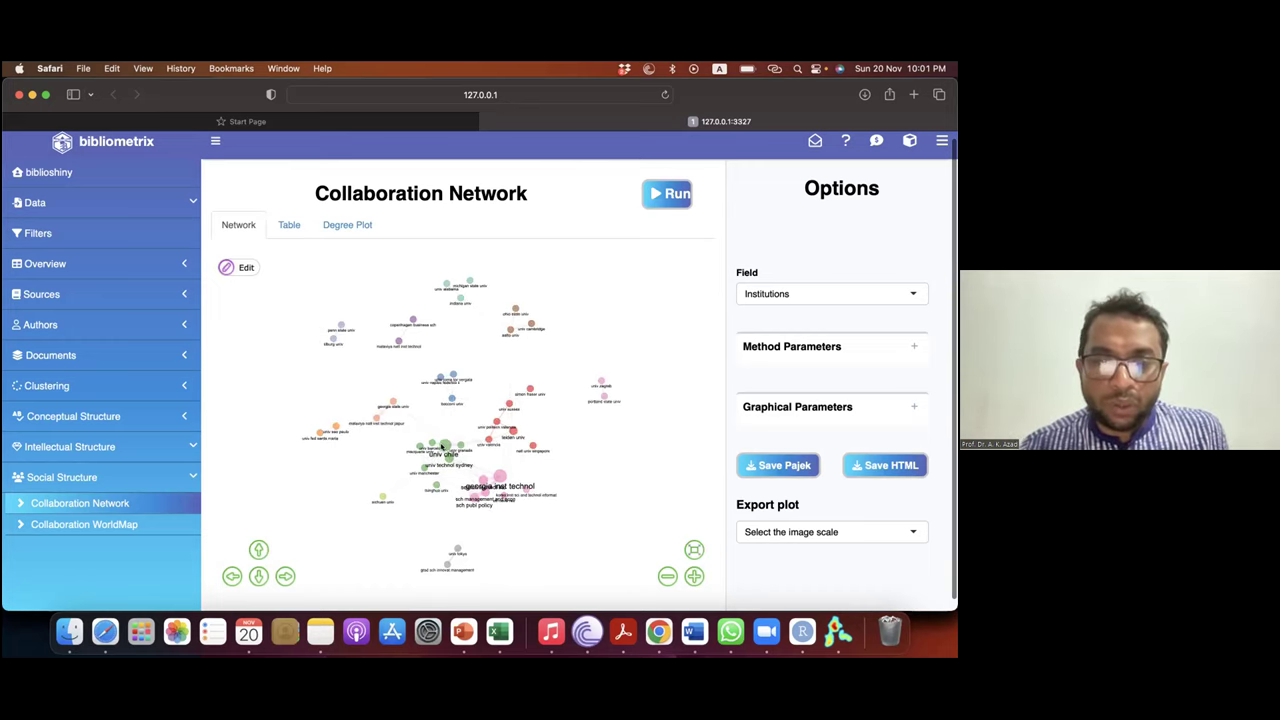
scroll(441, 447, "up", 4)
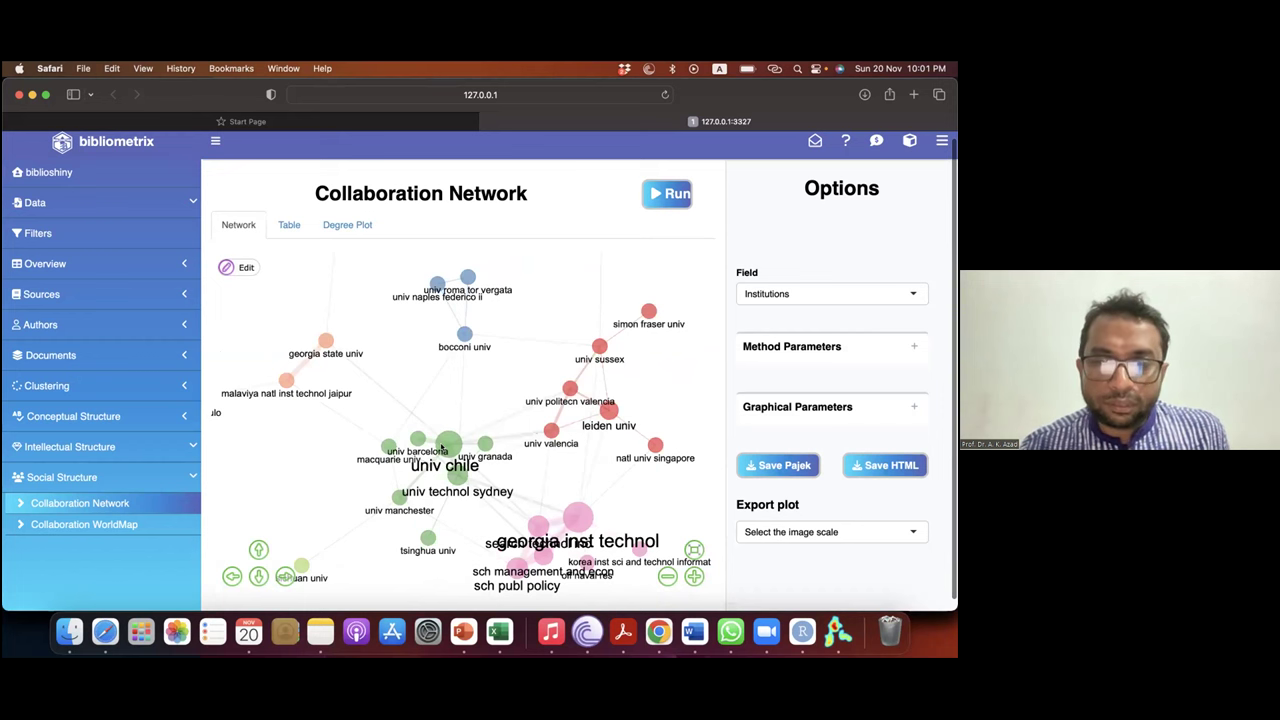
scroll(441, 447, "up", 5)
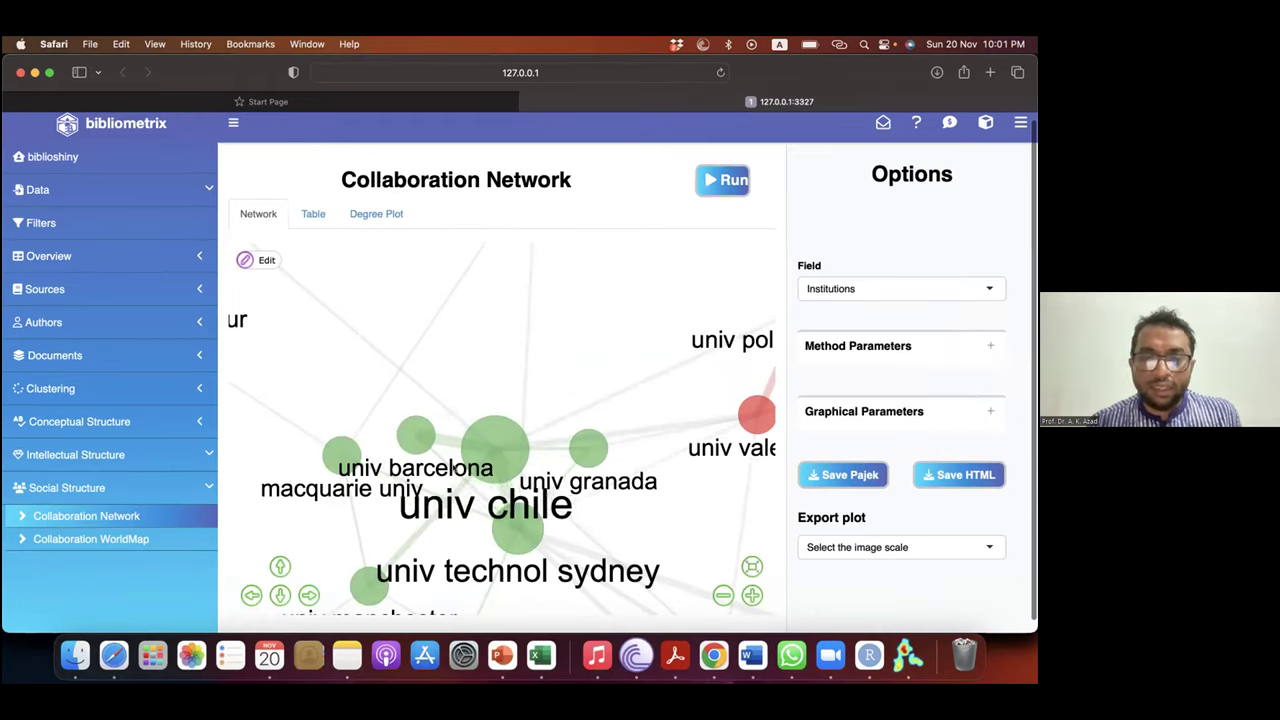
scroll(538, 474, "down", 5)
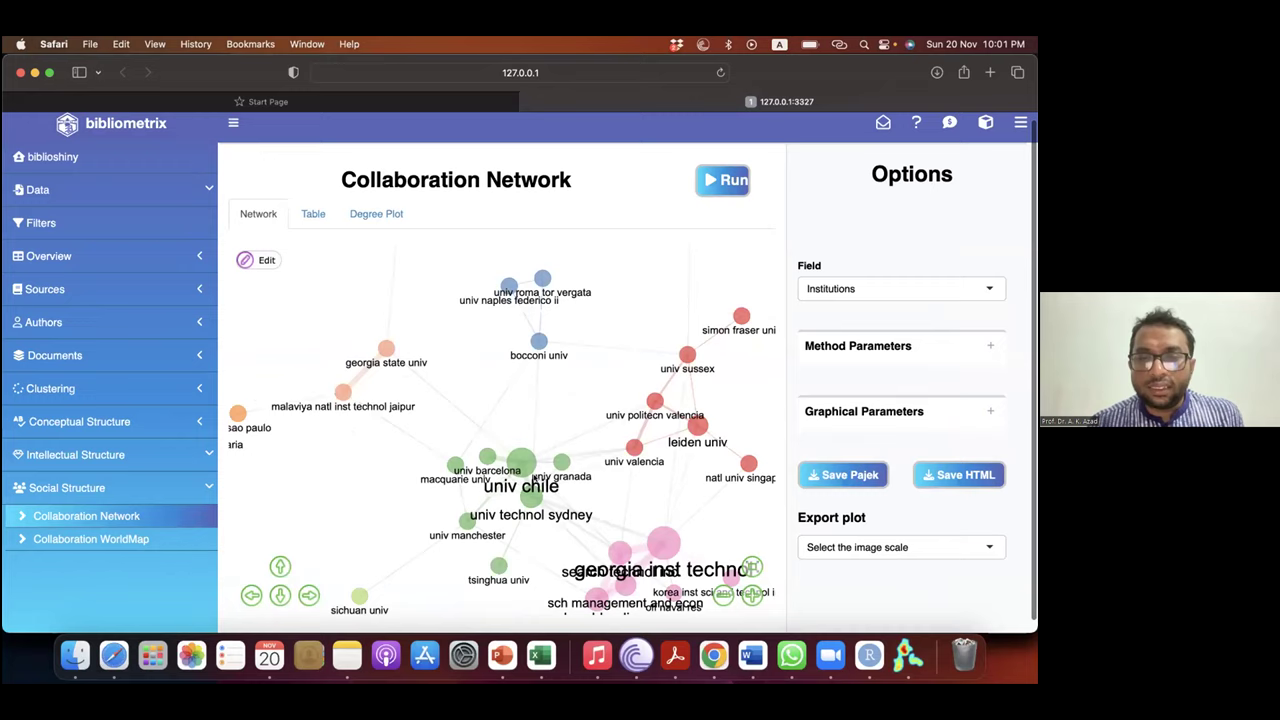
scroll(538, 476, "down", 4)
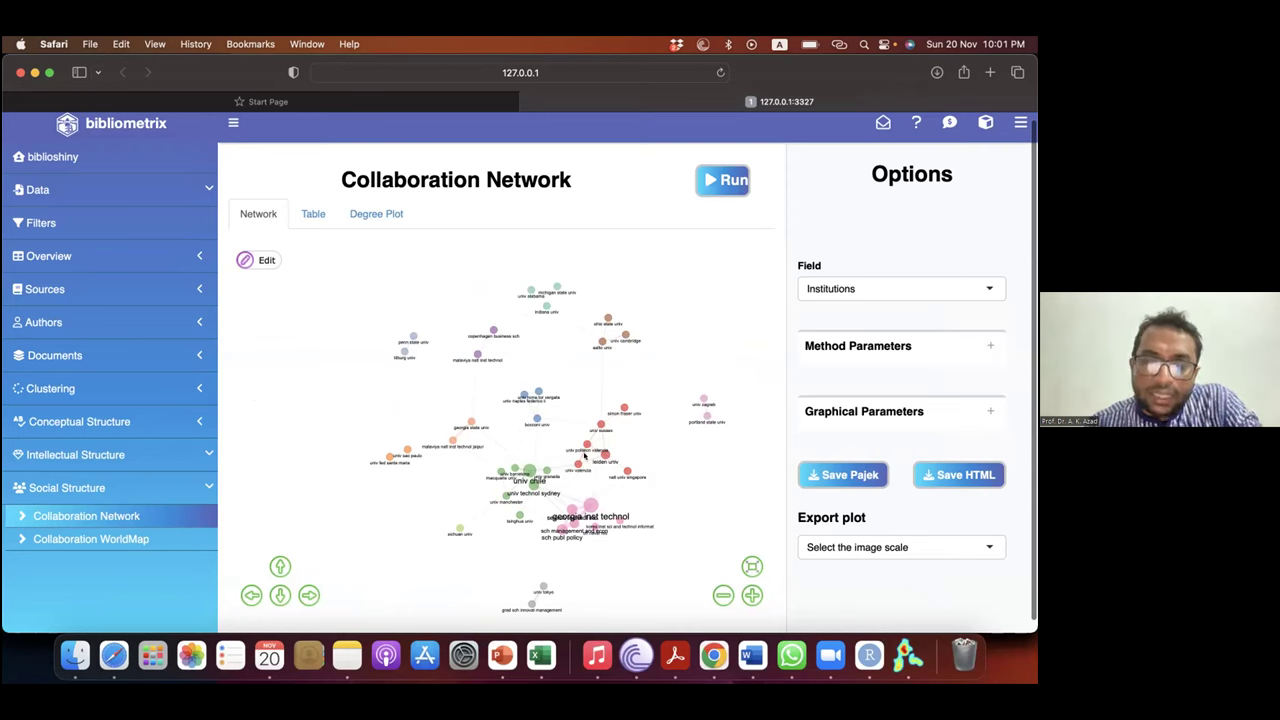
scroll(595, 430, "up", 5)
scroll(590, 440, "down", 6)
scroll(585, 456, "up", 4)
scroll(585, 456, "down", 1)
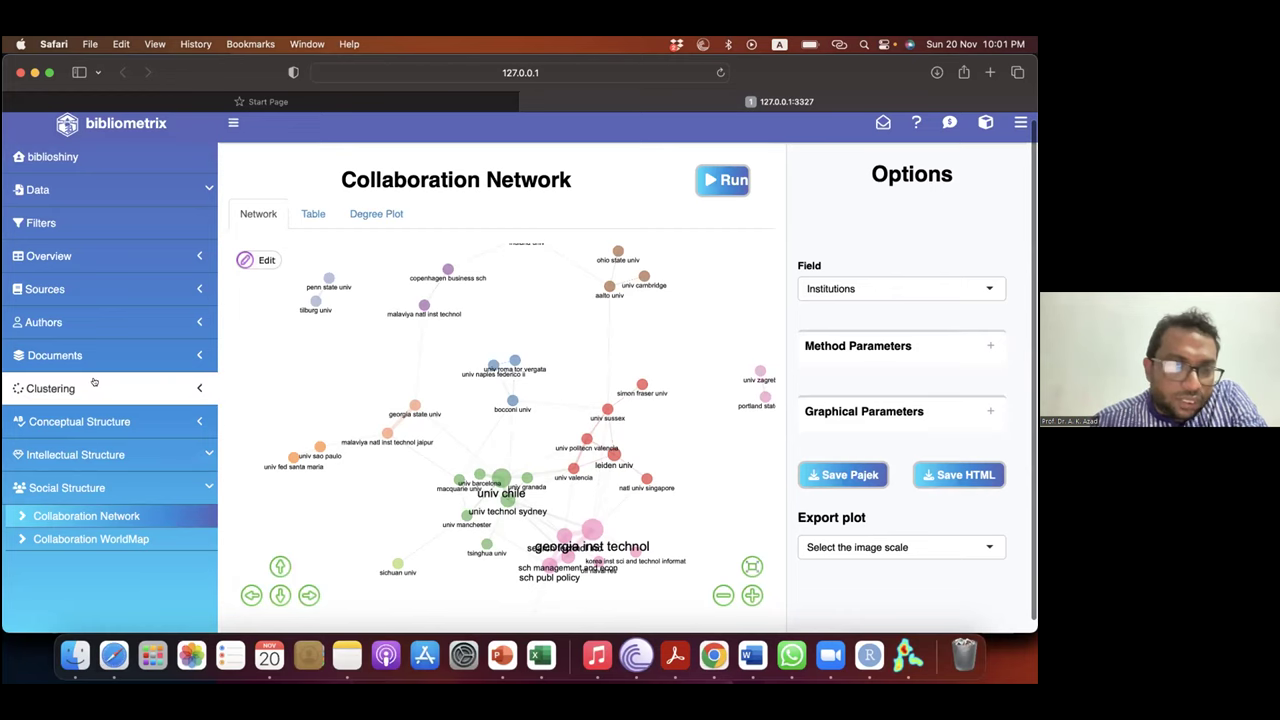
Generate the co-occurrence network of the conceptual structure with Keywords Plus as the field
left_click(155, 487)
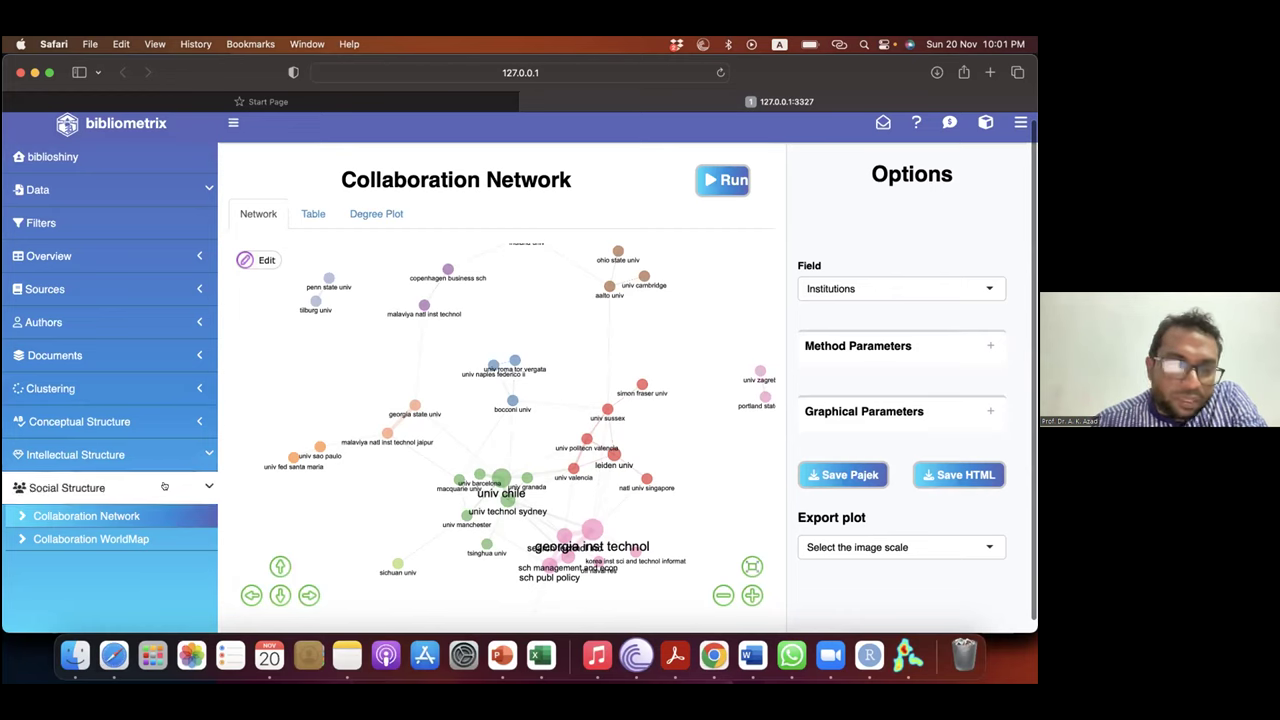
left_click(141, 427)
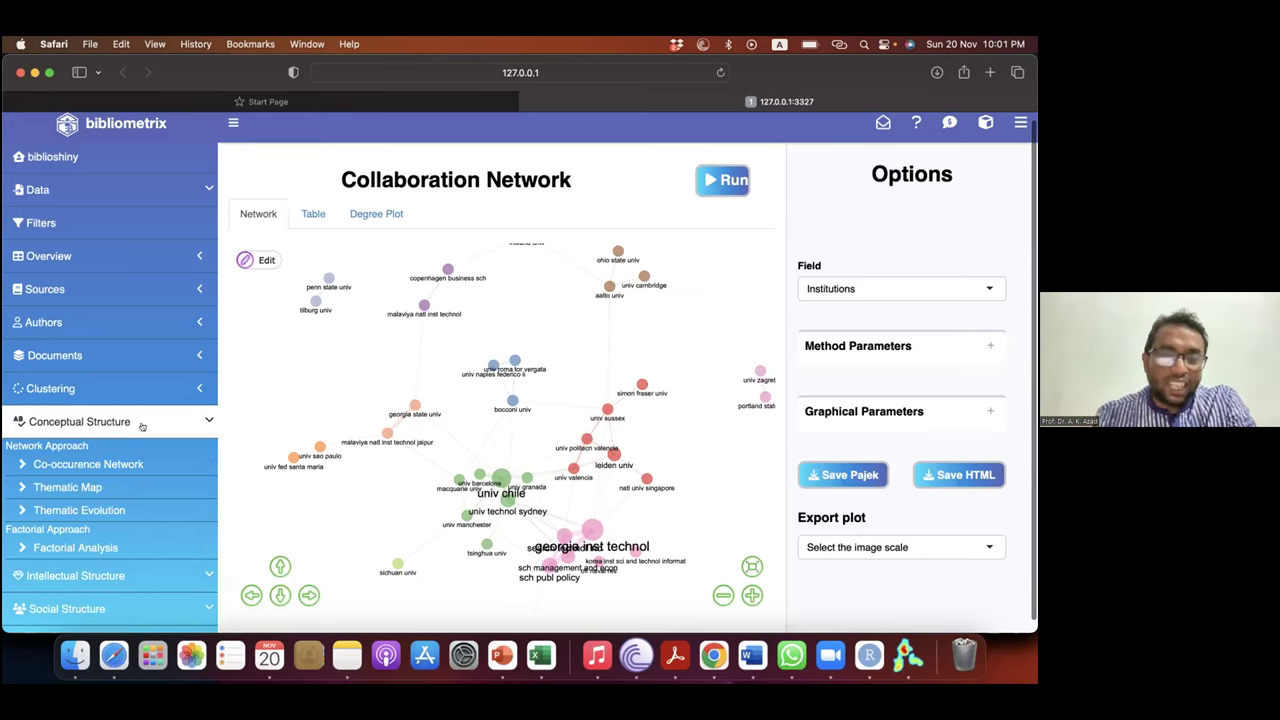
left_click(105, 466)
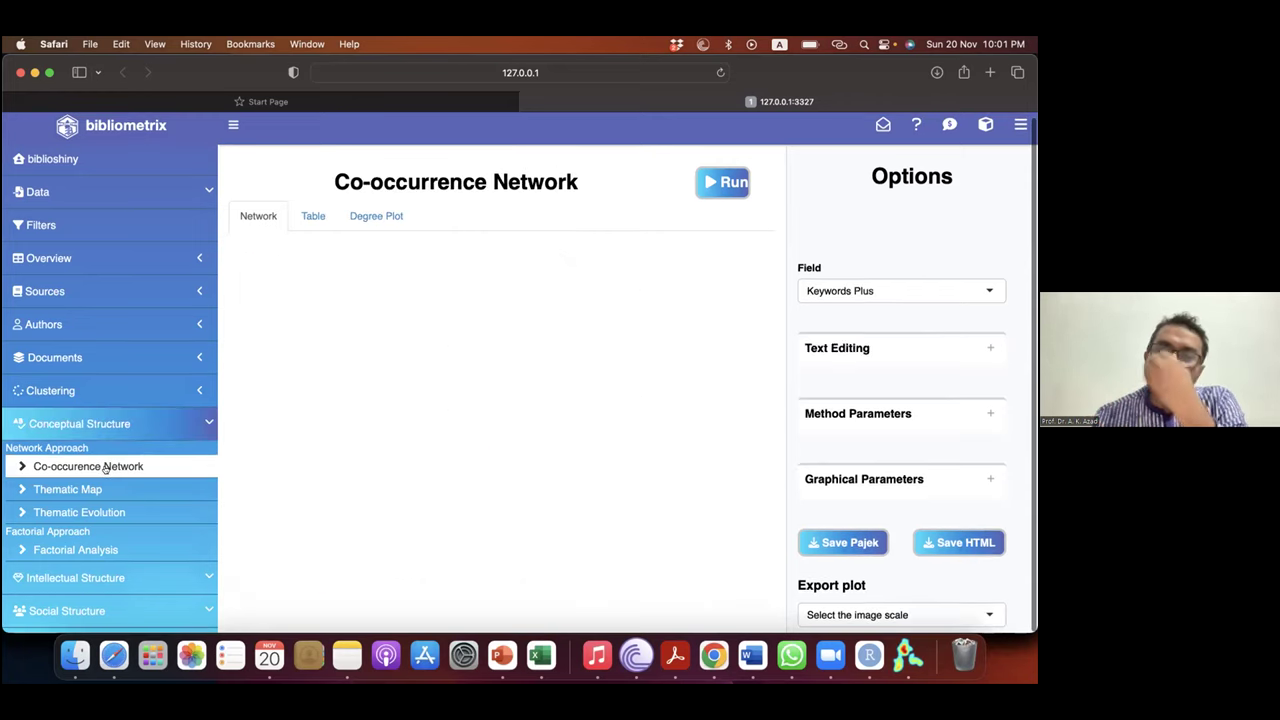
left_click(727, 184)
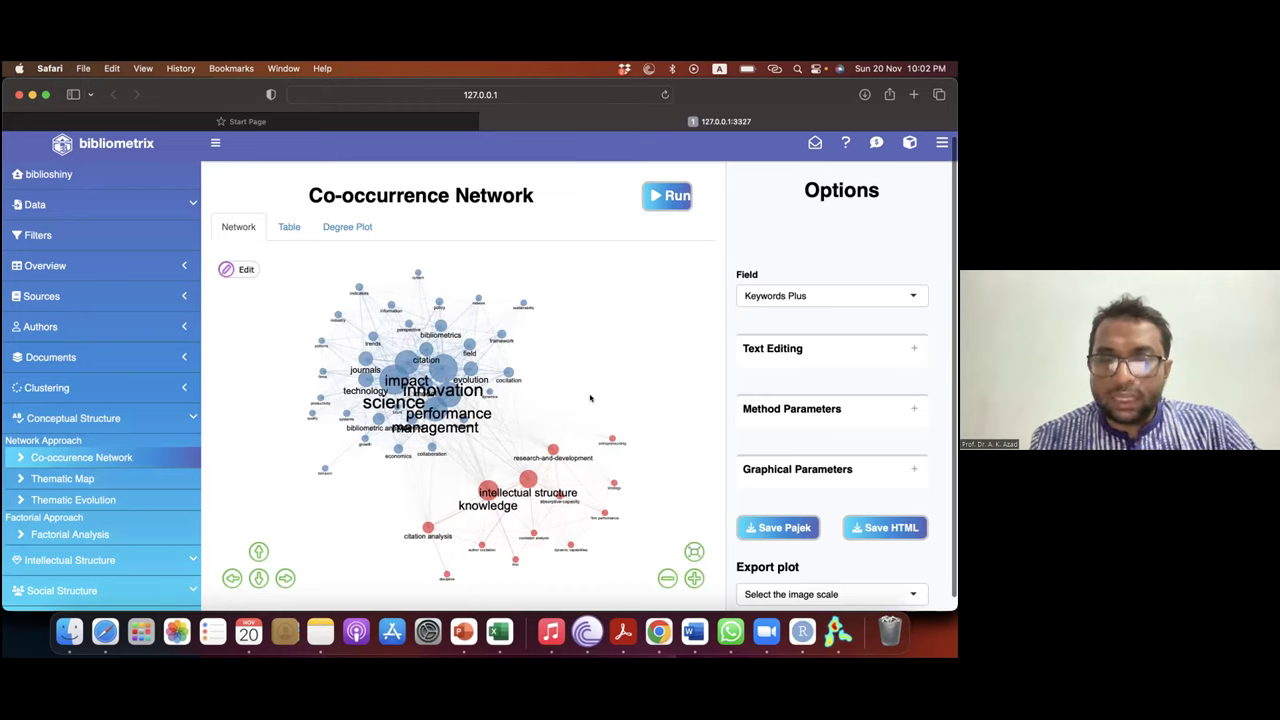
Generate the thematic map of the conceptual structure with Keywords Plus as the field
left_click(22, 484)
left_click(679, 190)
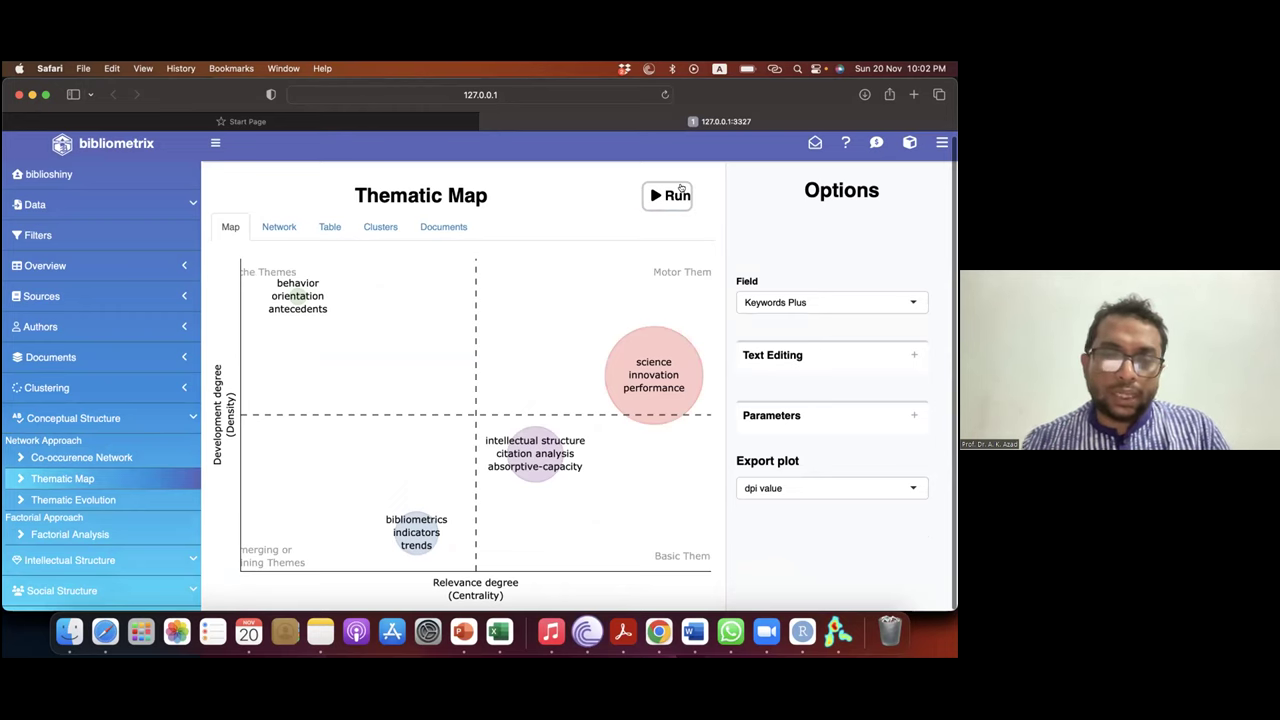
left_click(680, 187)
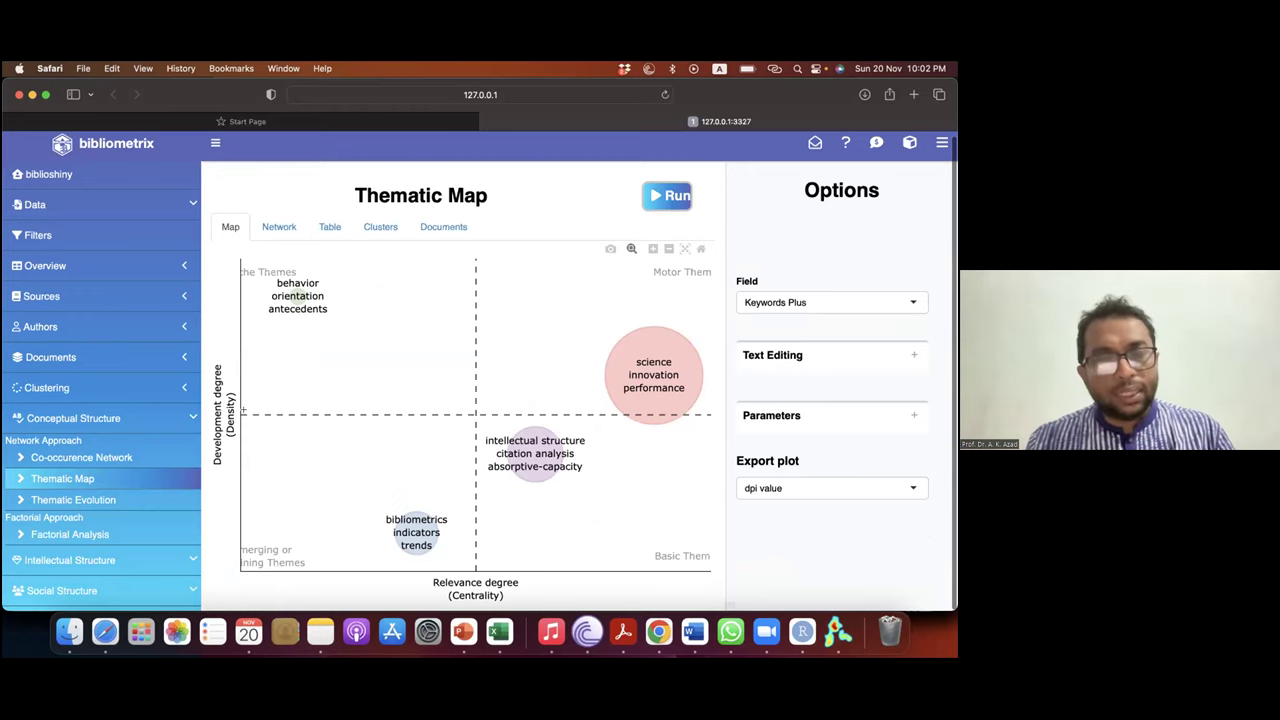
mouse_move(606, 371)
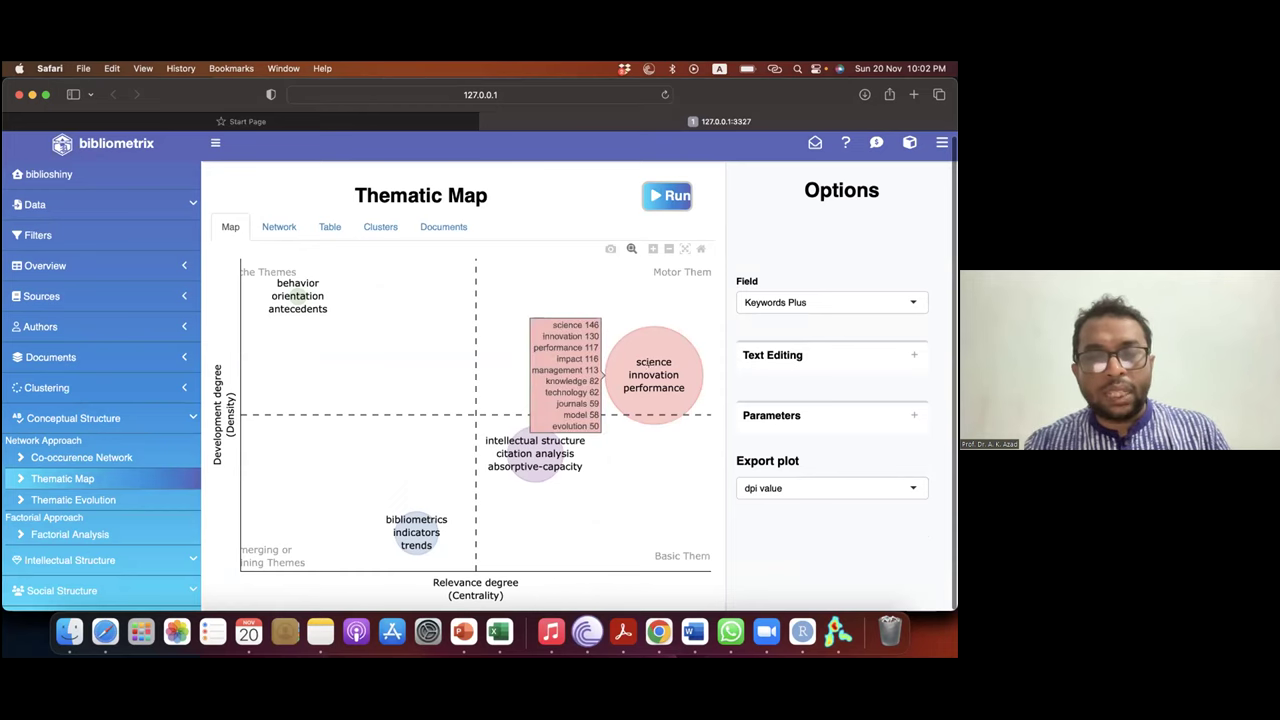